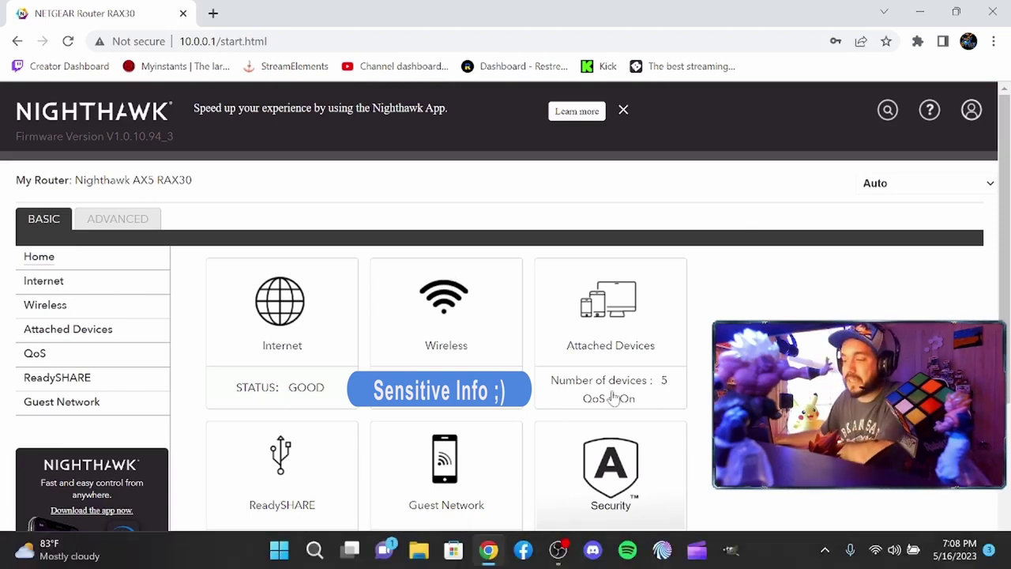
Step: Scroll through the BASIC Home tiles for Guest Network, ReadySHARE and Security status
scroll(673, 380, "down", 1)
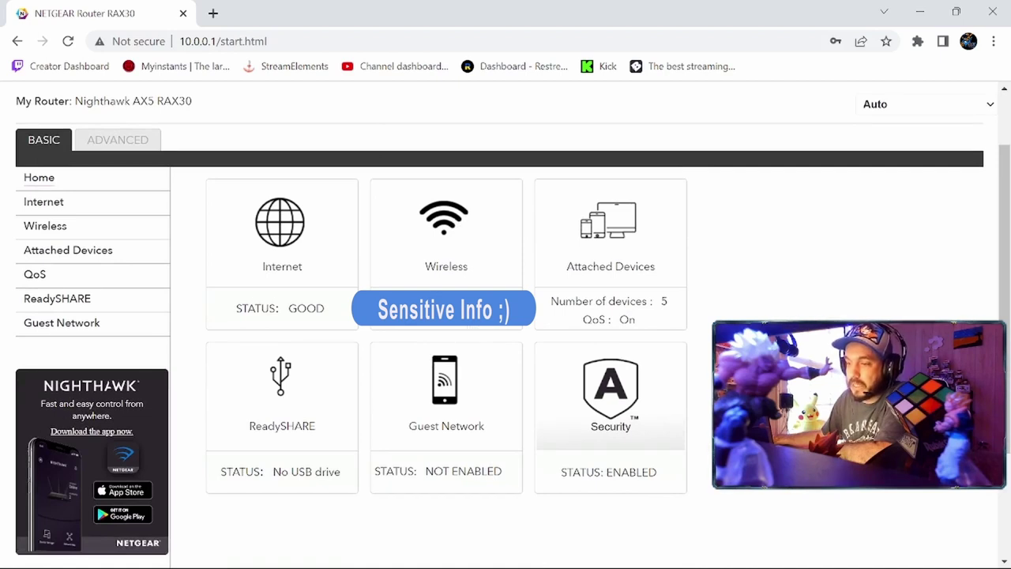
scroll(479, 303, "down", 2)
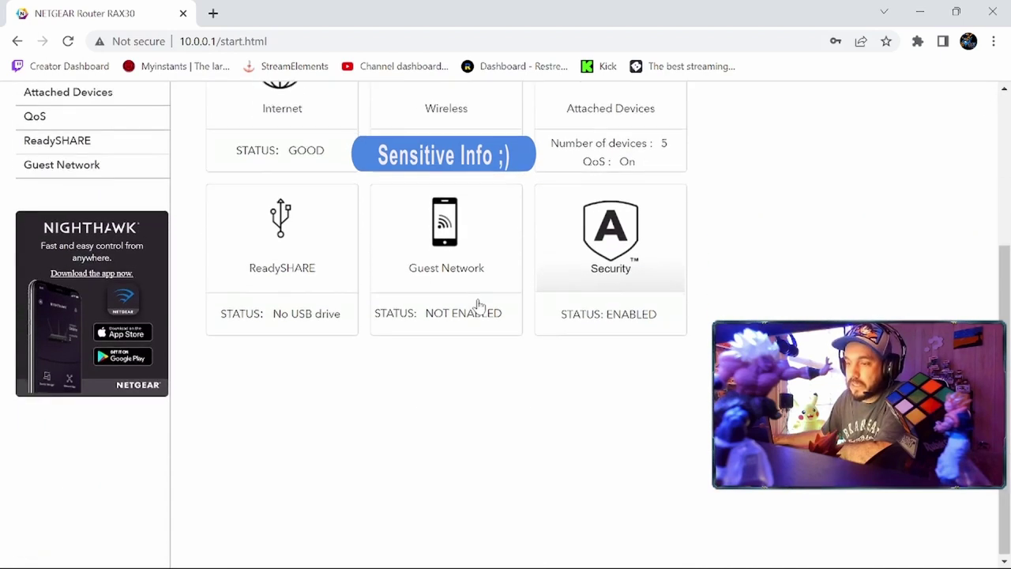
scroll(478, 304, "up", 5)
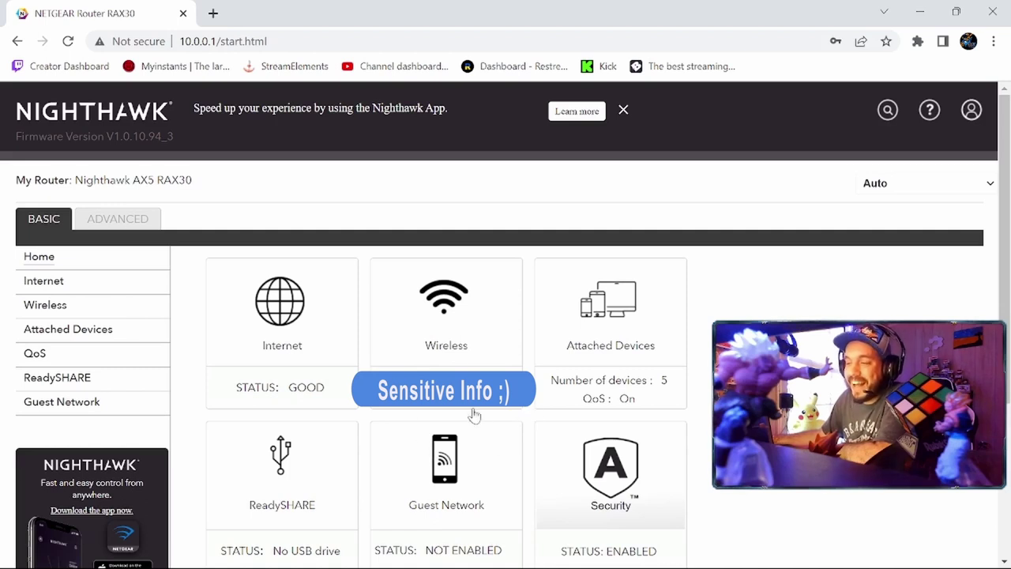
scroll(526, 278, "down", 1)
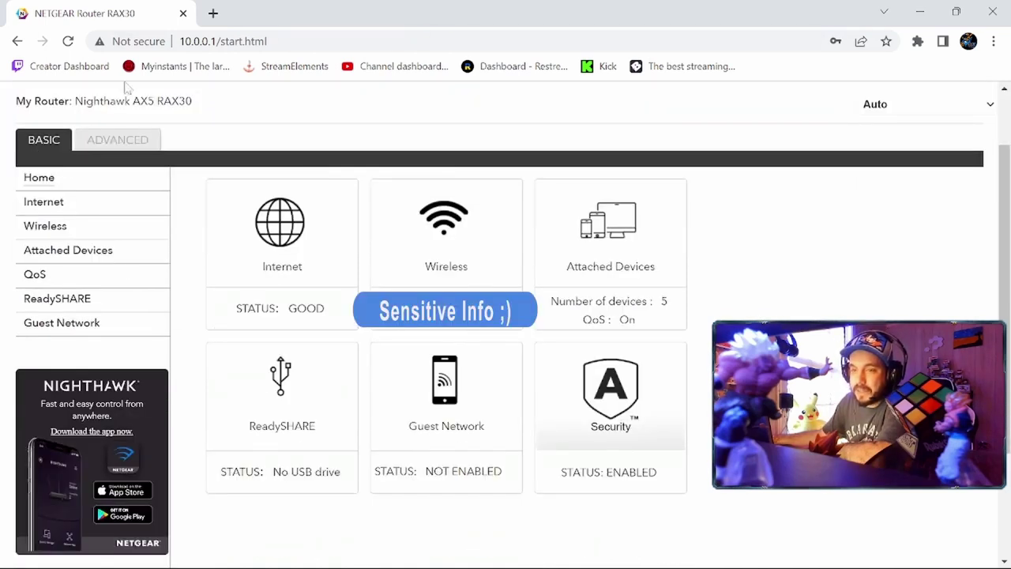
Step: Review Internet Setup: no login required, dynamic IP address, automatic DNS and router MAC address
left_click(105, 150)
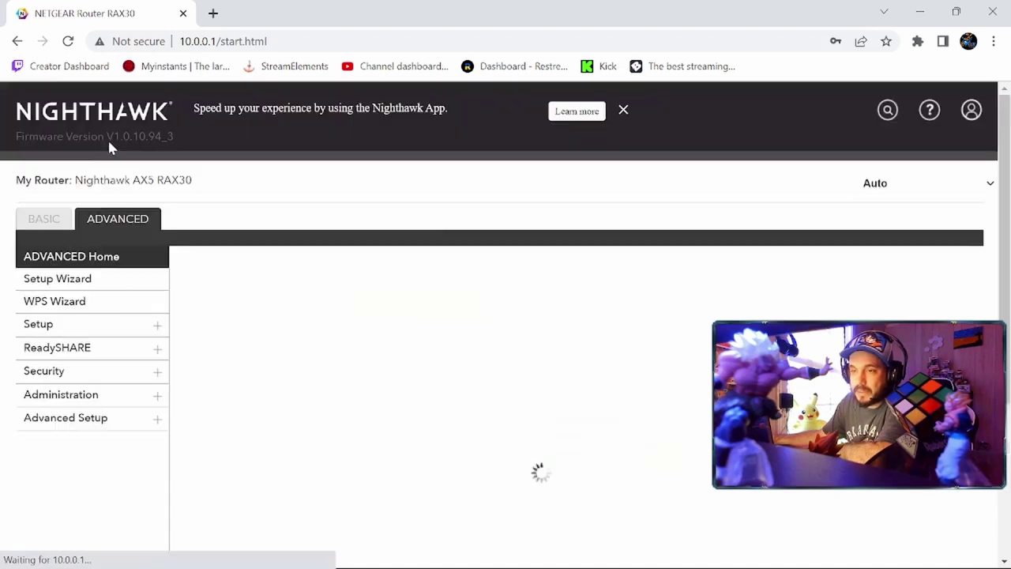
left_click(46, 221)
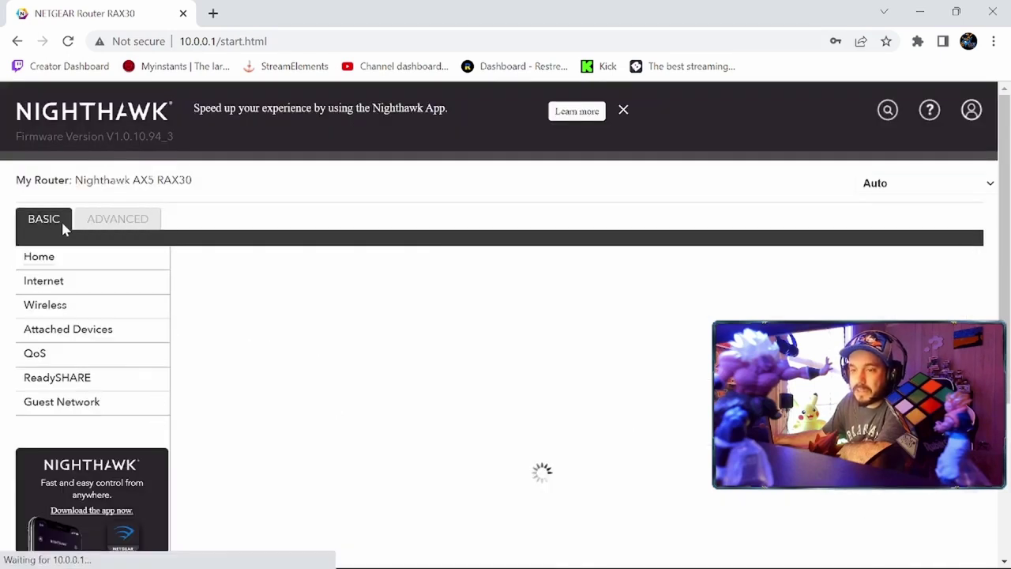
left_click(47, 282)
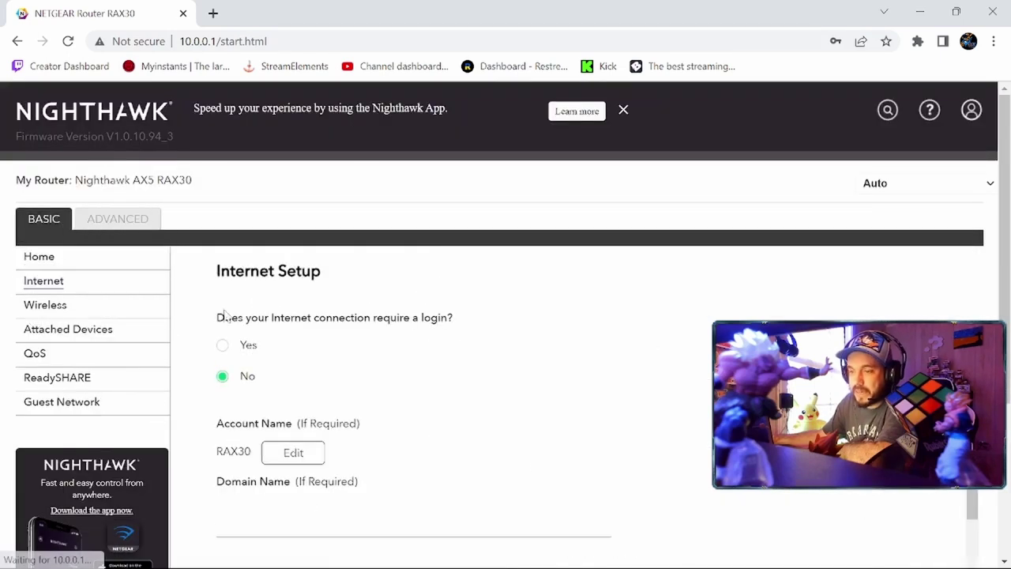
scroll(447, 334, "down", 3)
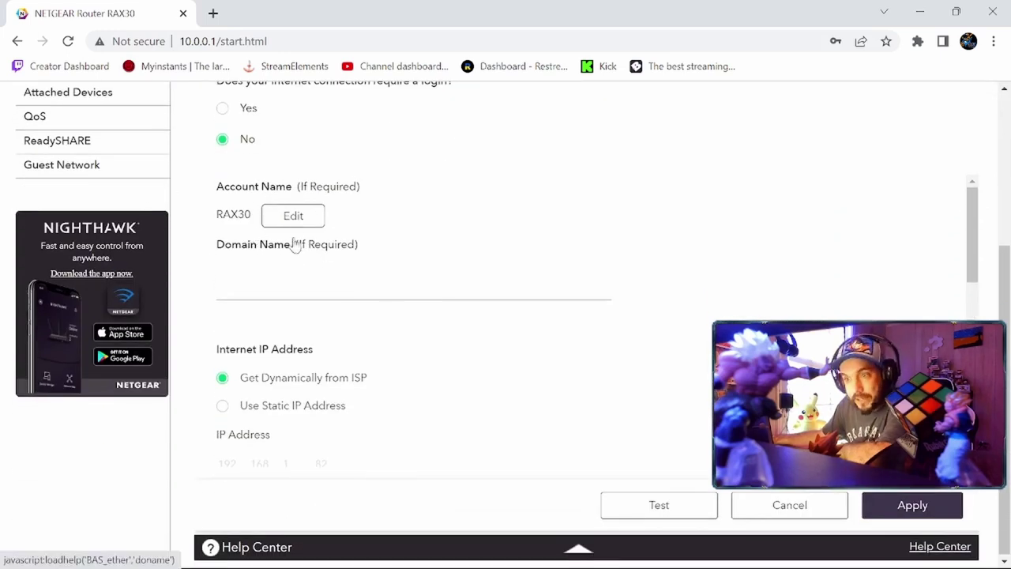
scroll(250, 305, "down", 1)
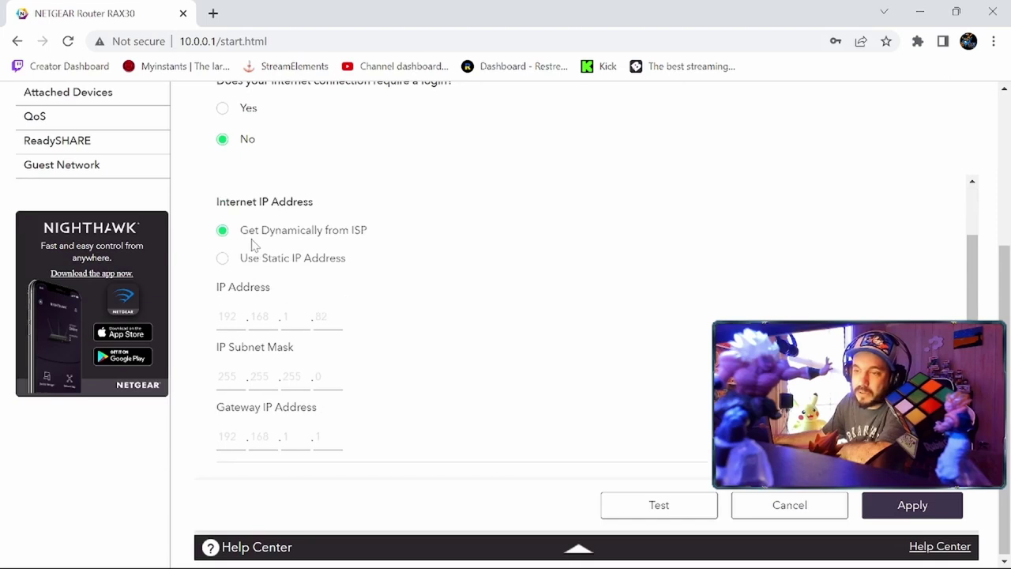
scroll(250, 296, "up", 1)
scroll(273, 285, "down", 3)
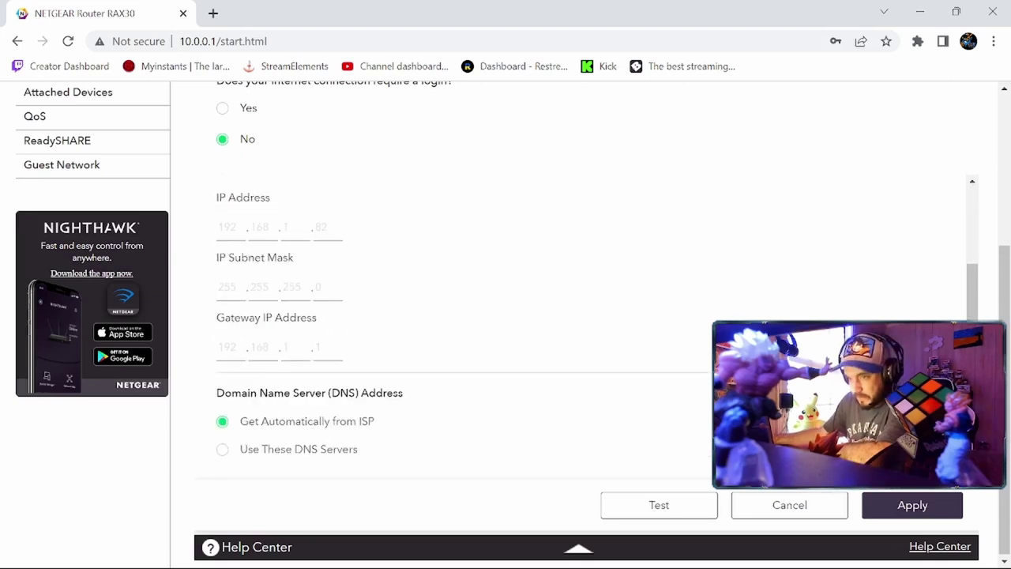
scroll(268, 194, "down", 3)
scroll(316, 338, "down", 1)
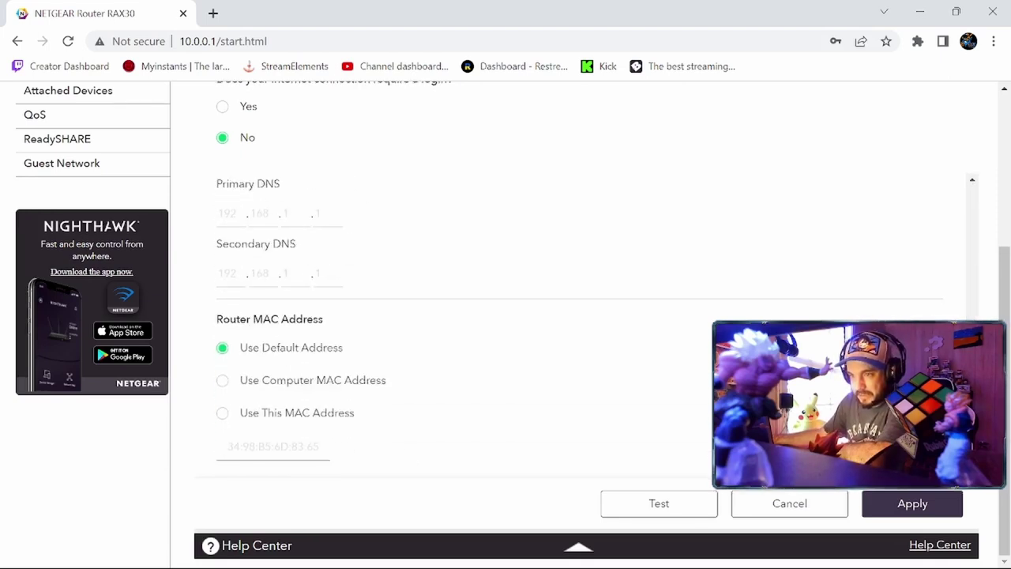
scroll(492, 377, "up", 5)
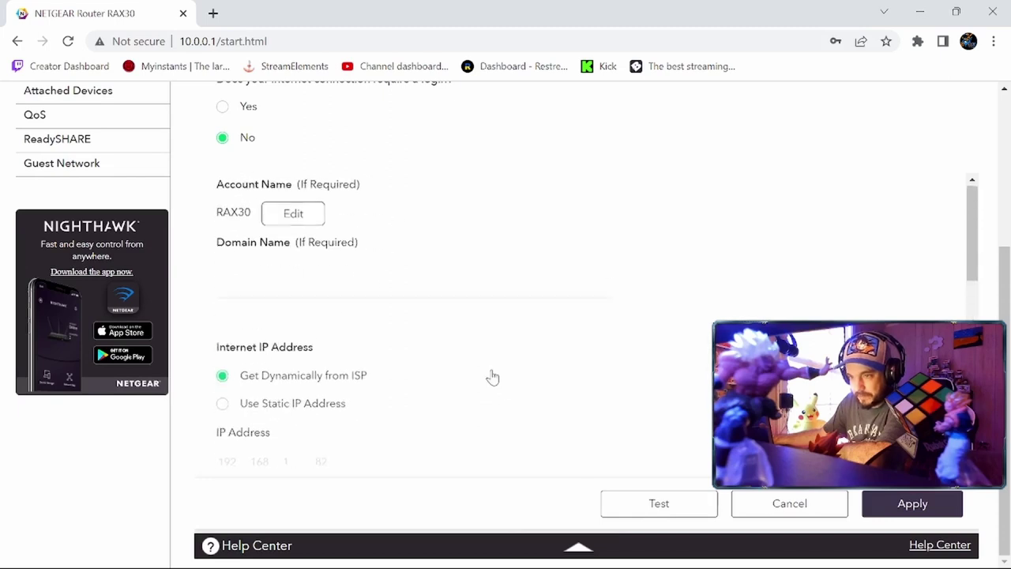
scroll(481, 369, "down", 1)
Step: Review the 2.4 GHz wireless network: channel 09, Up to 600 Mbps mode, WPA2-PSK [AES] security
left_click(36, 228)
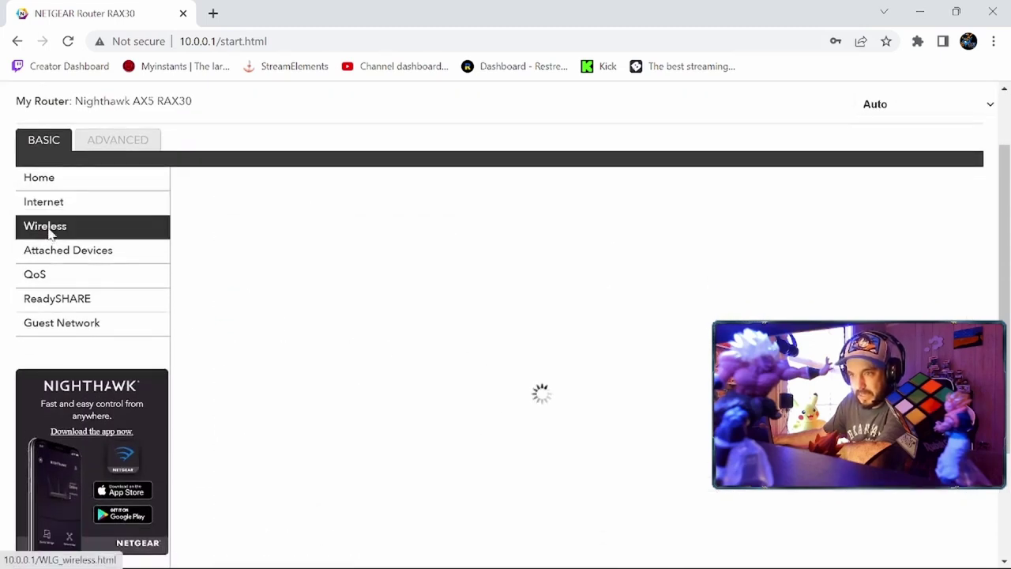
scroll(308, 247, "down", 3)
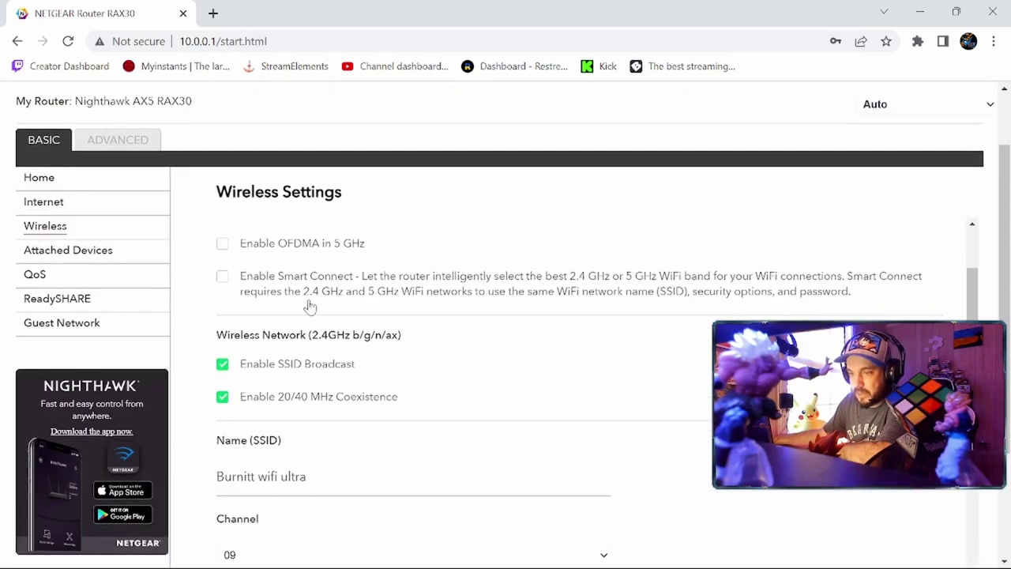
scroll(454, 332, "down", 6)
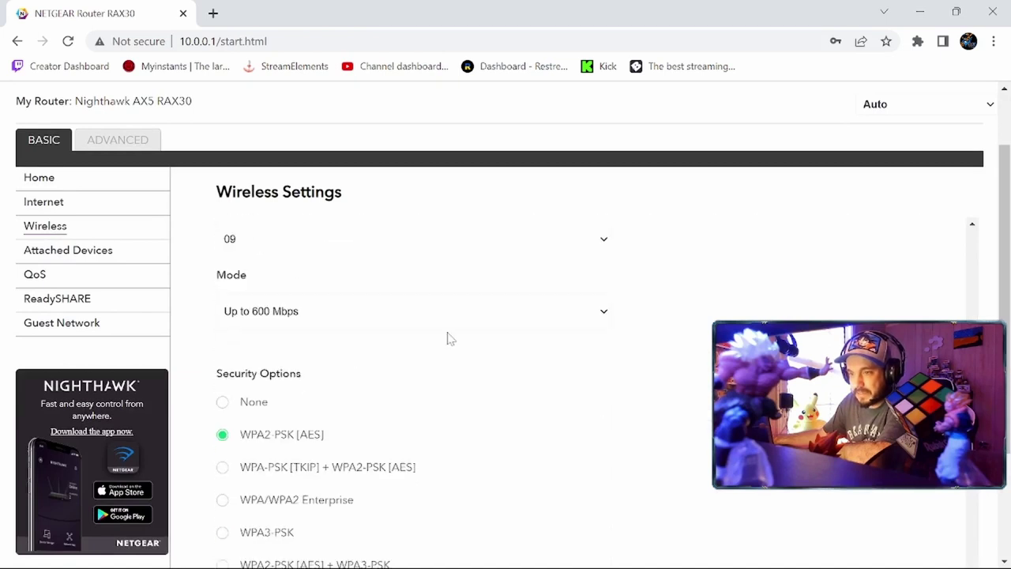
scroll(447, 338, "down", 4)
scroll(446, 338, "down", 9)
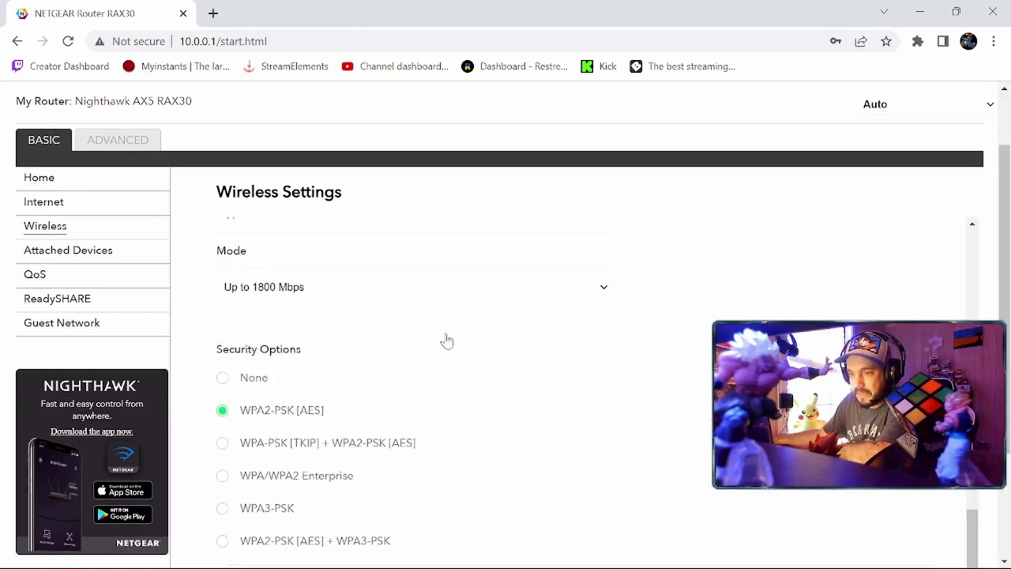
scroll(447, 339, "up", 8)
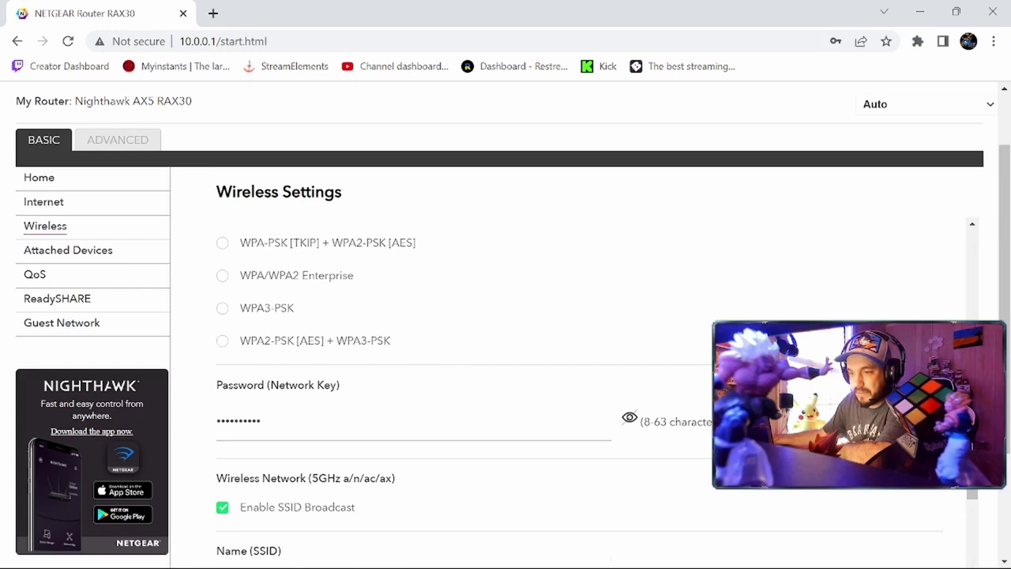
scroll(311, 476, "up", 8)
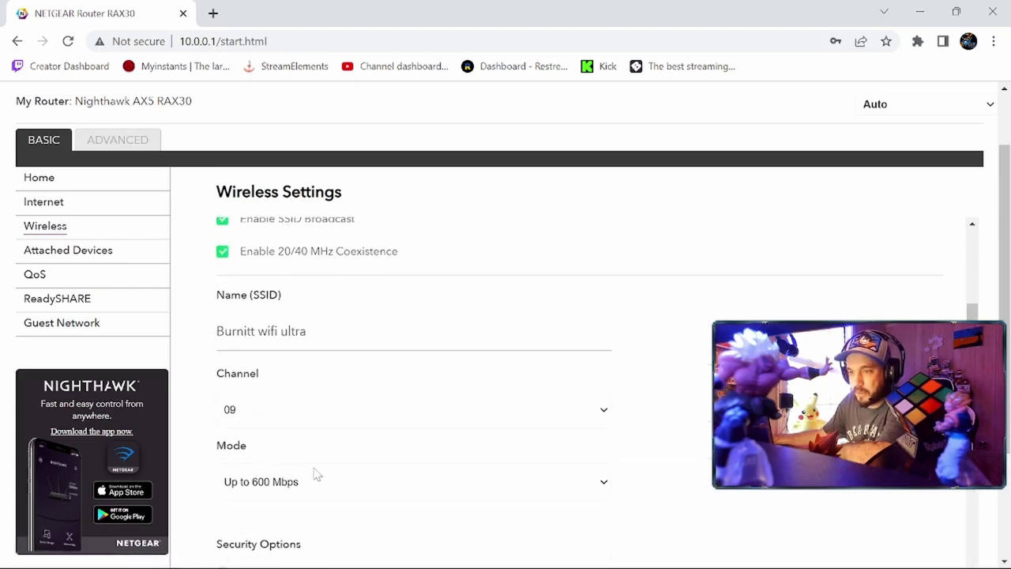
scroll(314, 468, "up", 1)
scroll(314, 468, "down", 2)
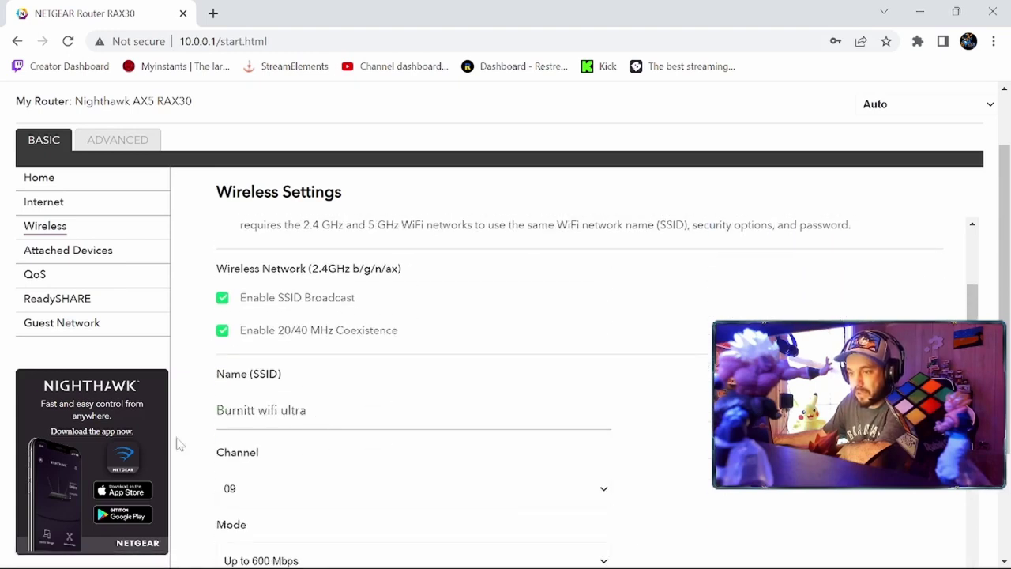
scroll(379, 418, "up", 3)
scroll(379, 419, "down", 1)
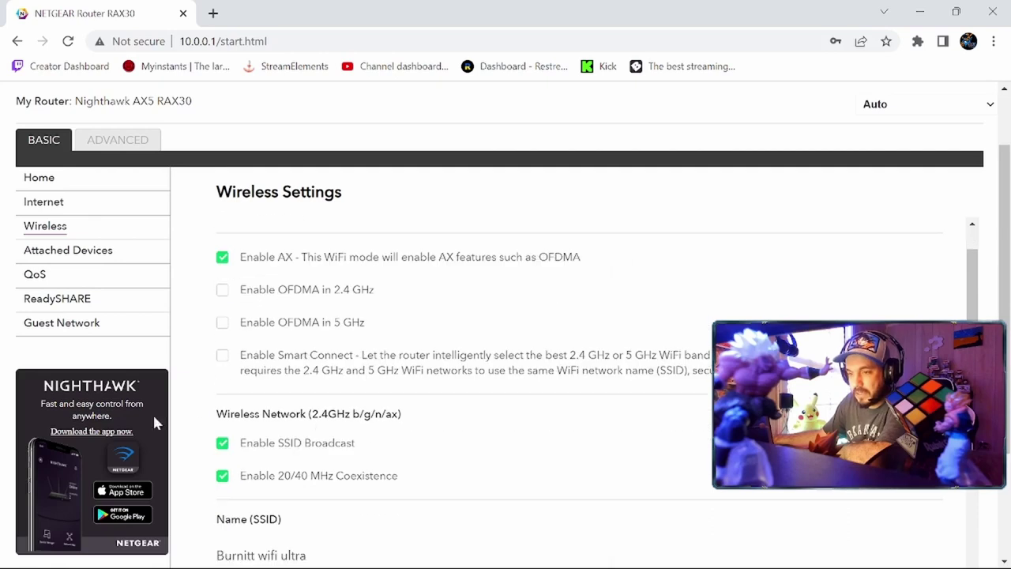
scroll(368, 419, "down", 3)
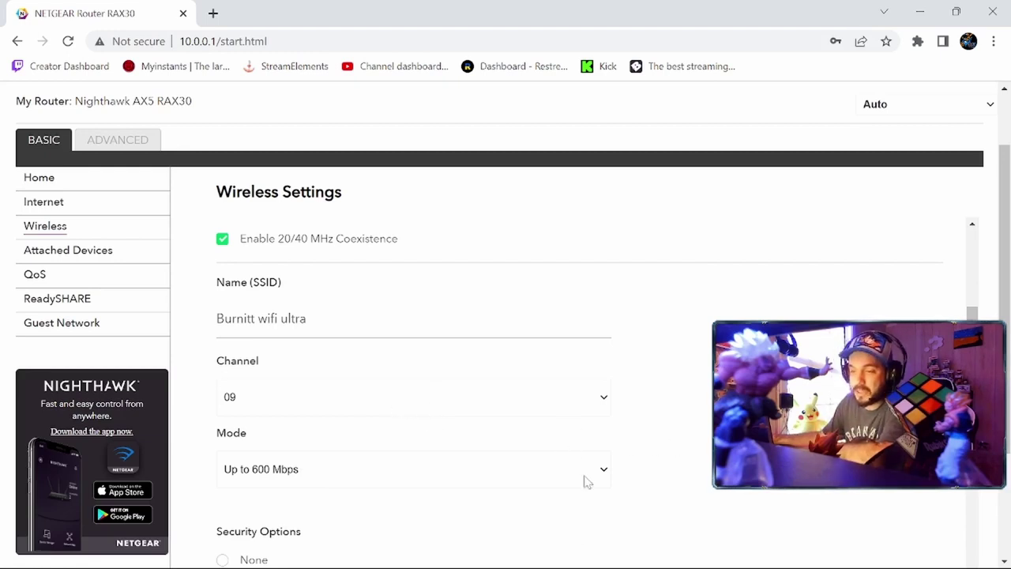
Step: Check the 5GHz a/n/ac/ax network's channel 44, Up to 1800 Mbps mode and WPA2-PSK [AES] security
scroll(481, 435, "down", 2)
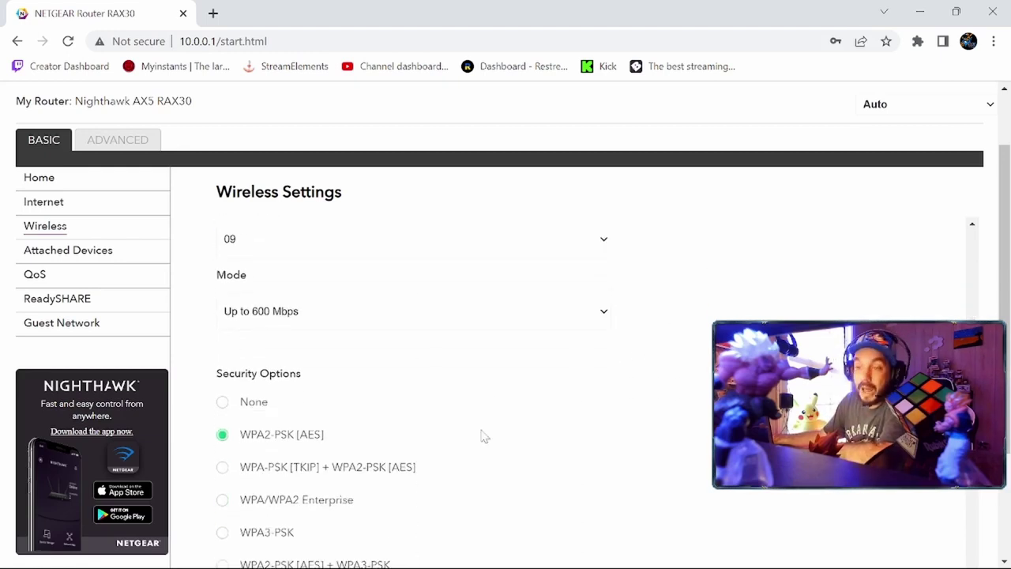
scroll(405, 427, "down", 7)
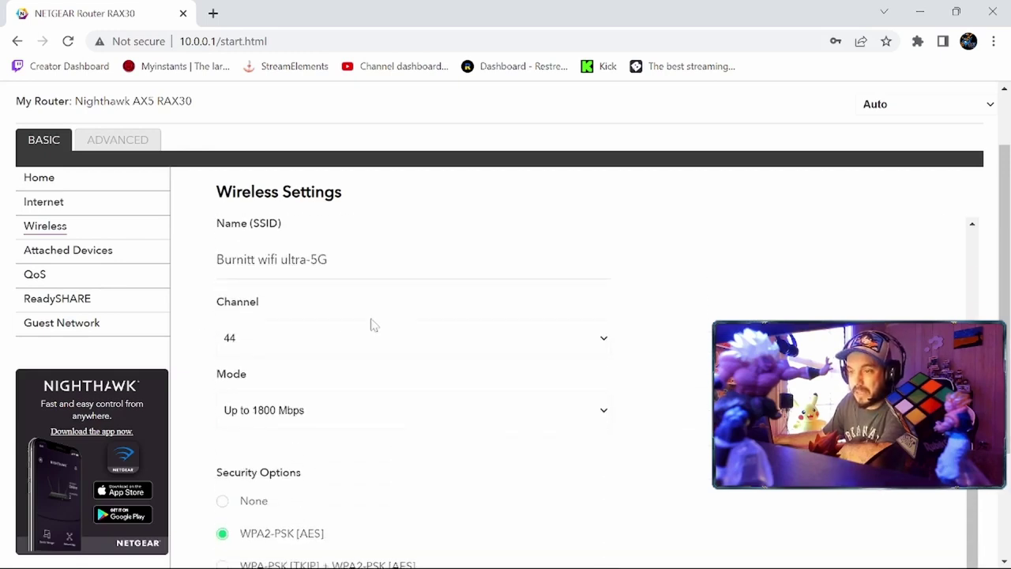
scroll(375, 326, "up", 1)
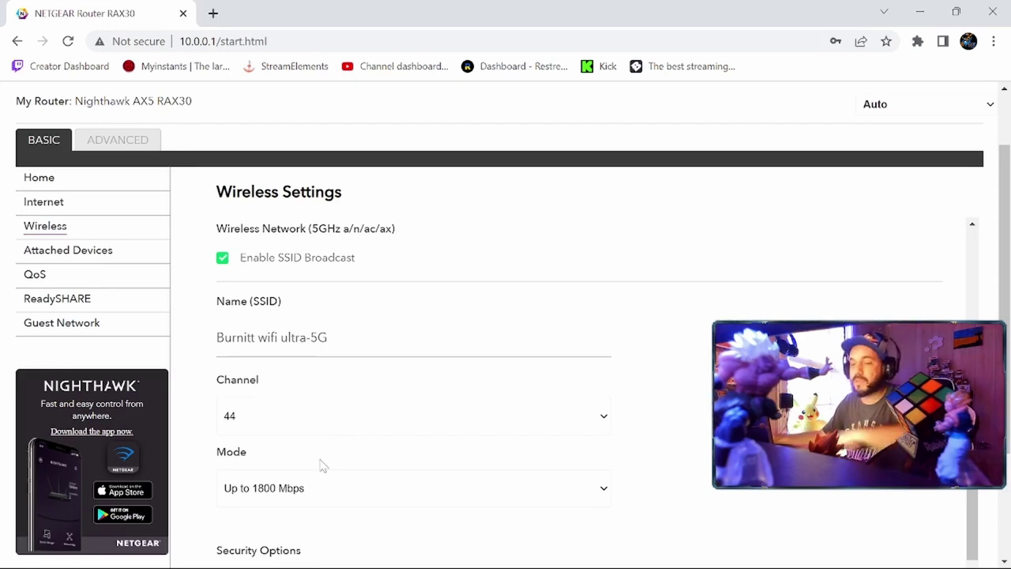
scroll(324, 462, "down", 3)
scroll(340, 456, "down", 2)
scroll(334, 447, "up", 3)
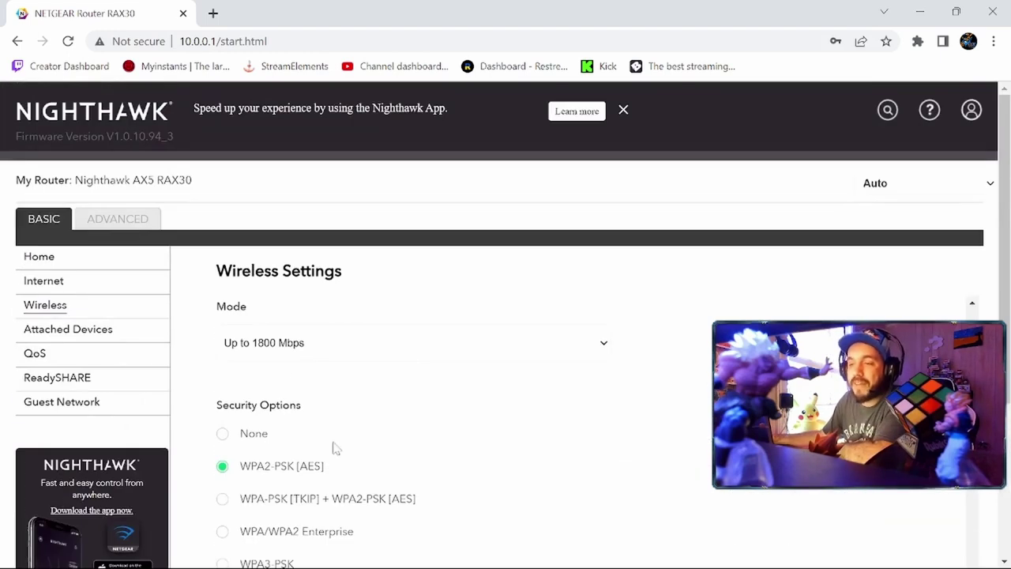
scroll(315, 411, "down", 4)
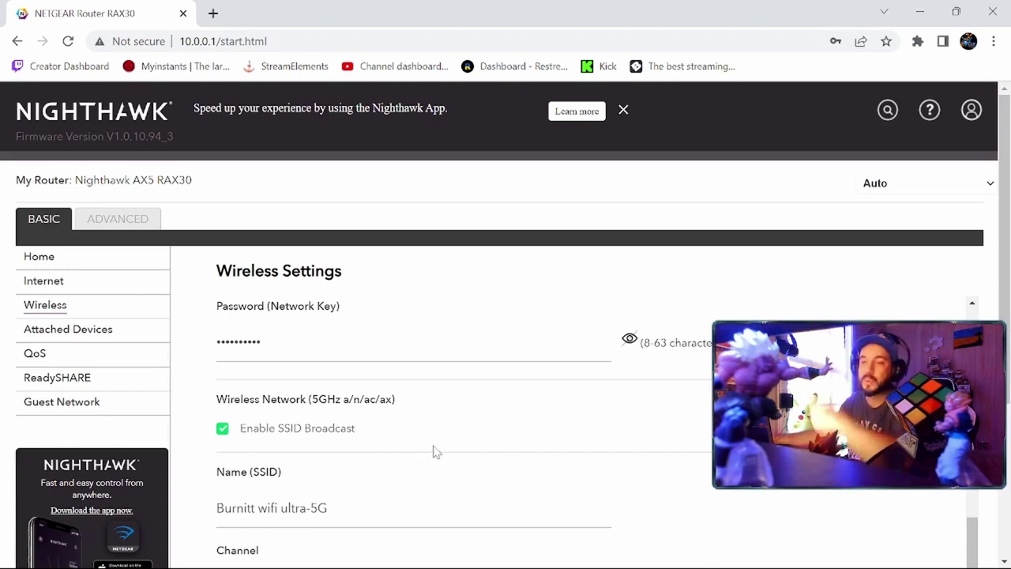
scroll(436, 445, "down", 3)
left_click(68, 329)
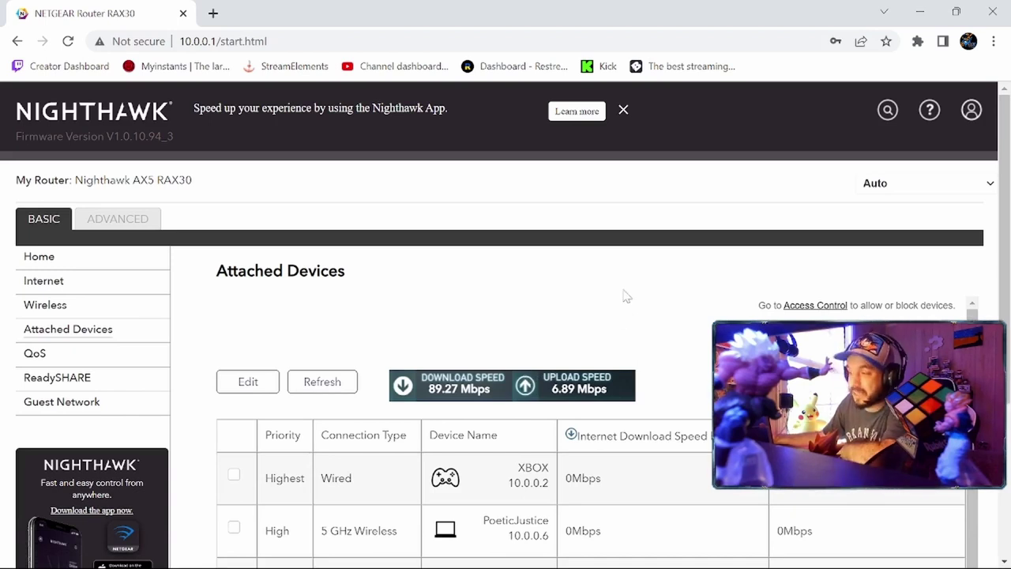
scroll(627, 290, "down", 1)
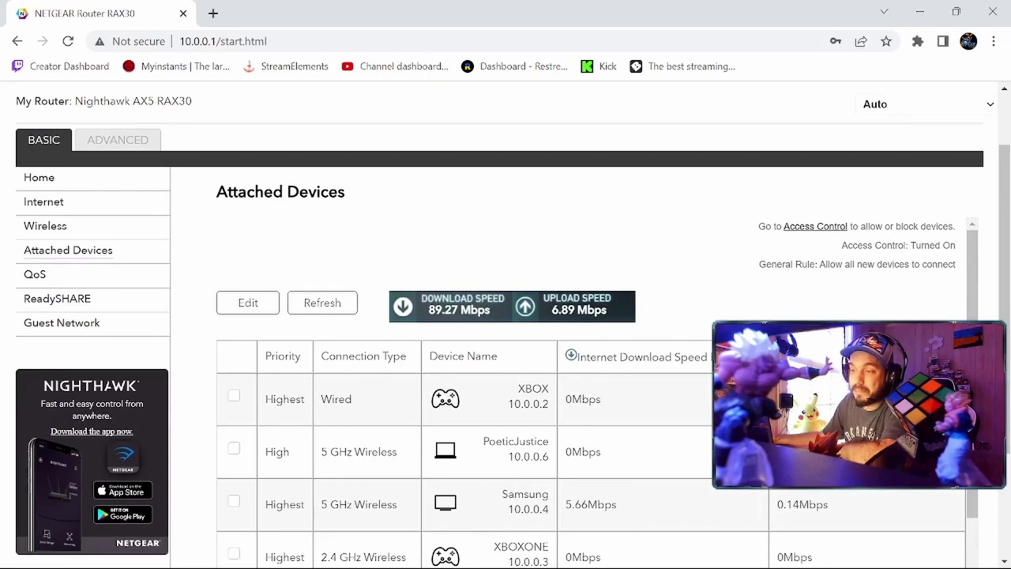
scroll(653, 321, "down", 2)
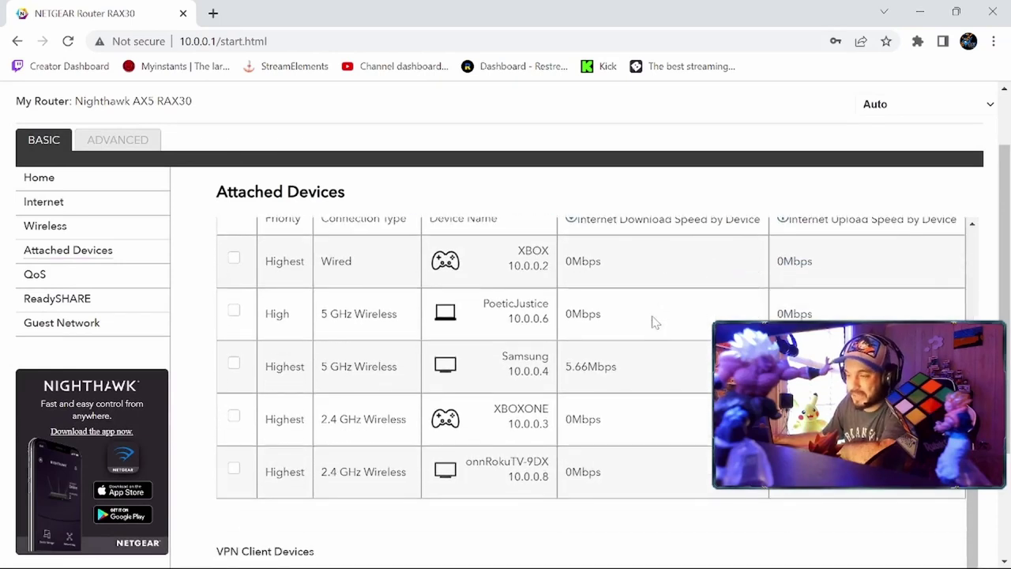
scroll(652, 321, "down", 2)
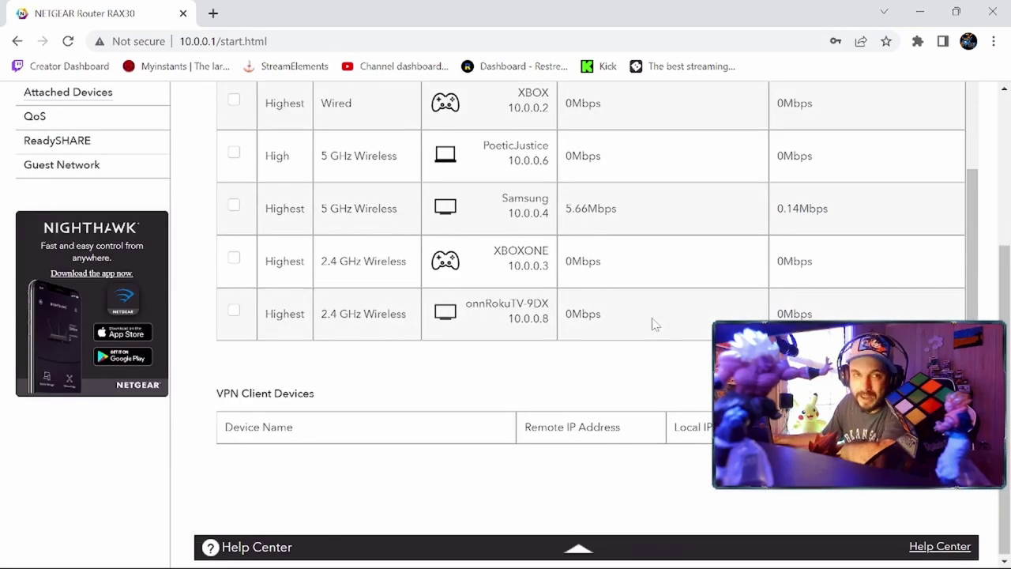
scroll(652, 323, "up", 2)
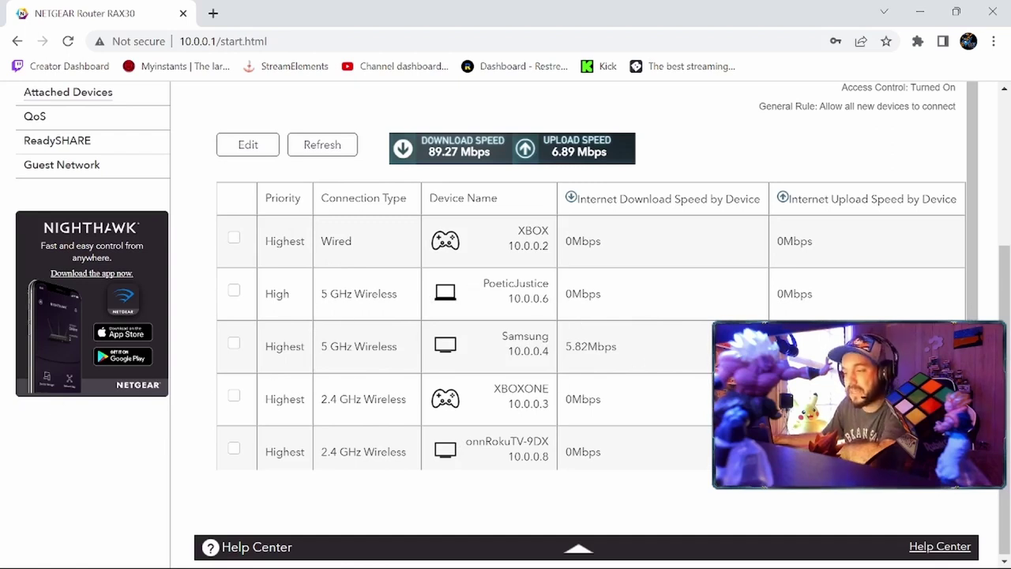
scroll(620, 347, "down", 2)
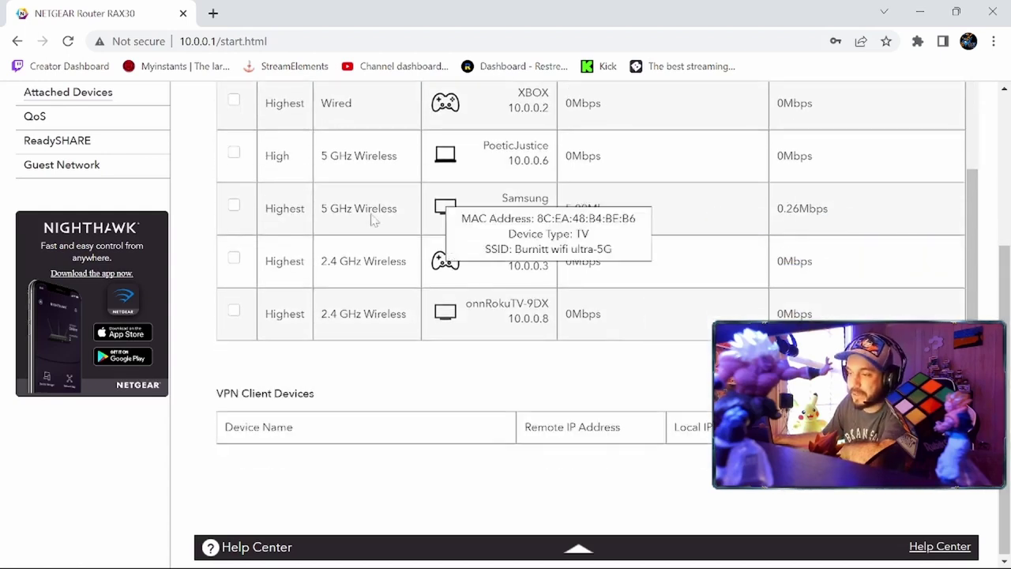
scroll(365, 291, "up", 5)
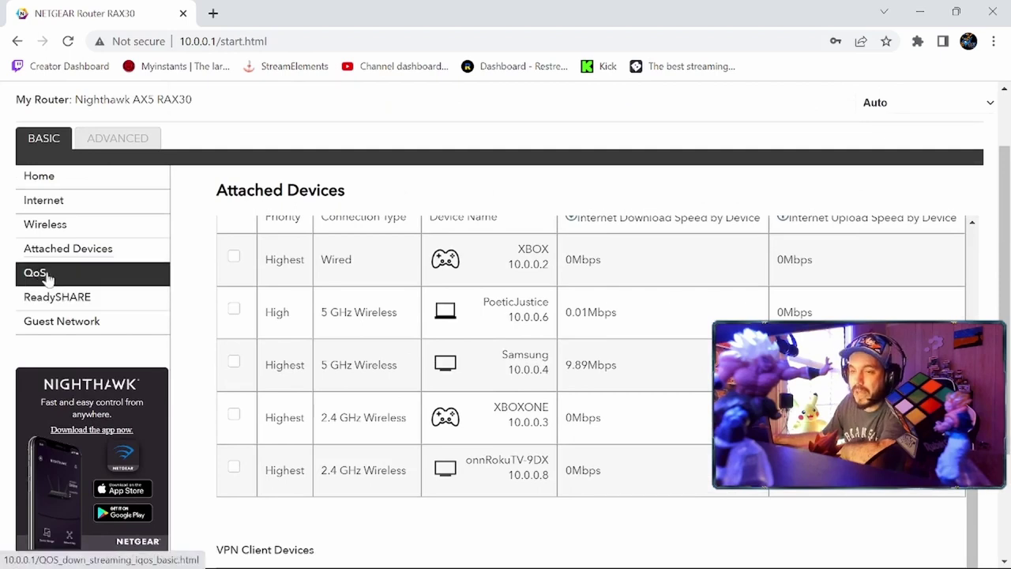
Step: Open QoS and review the 89.26/6.88 Mbps Speedtest result and database v1.358
left_click(47, 275)
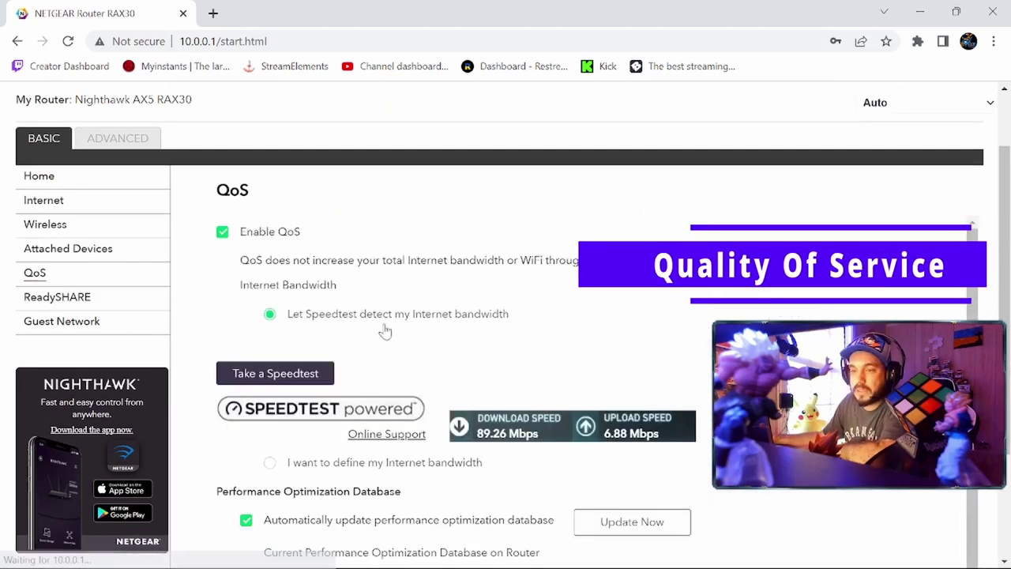
scroll(515, 308, "down", 3)
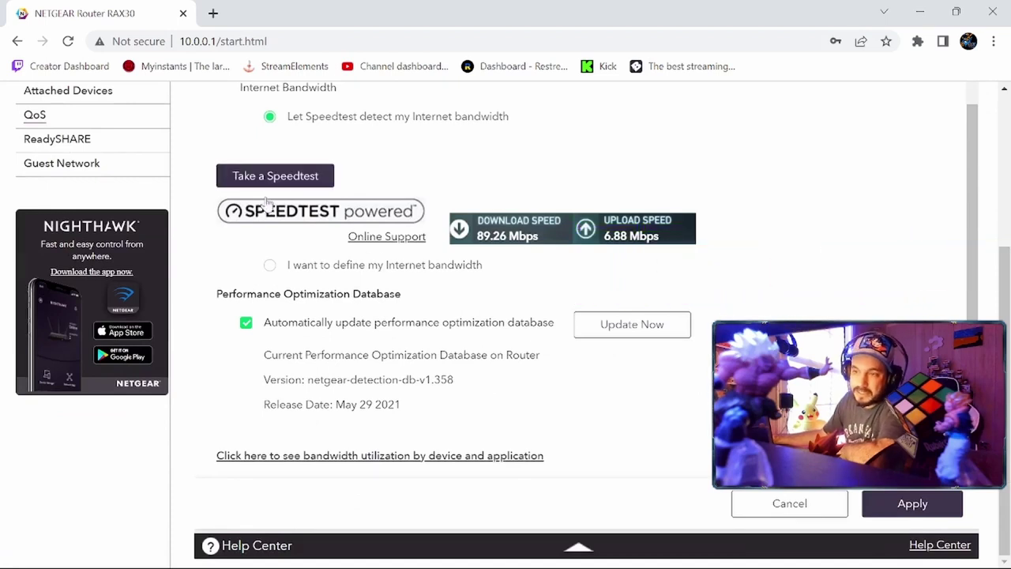
scroll(491, 261, "up", 5)
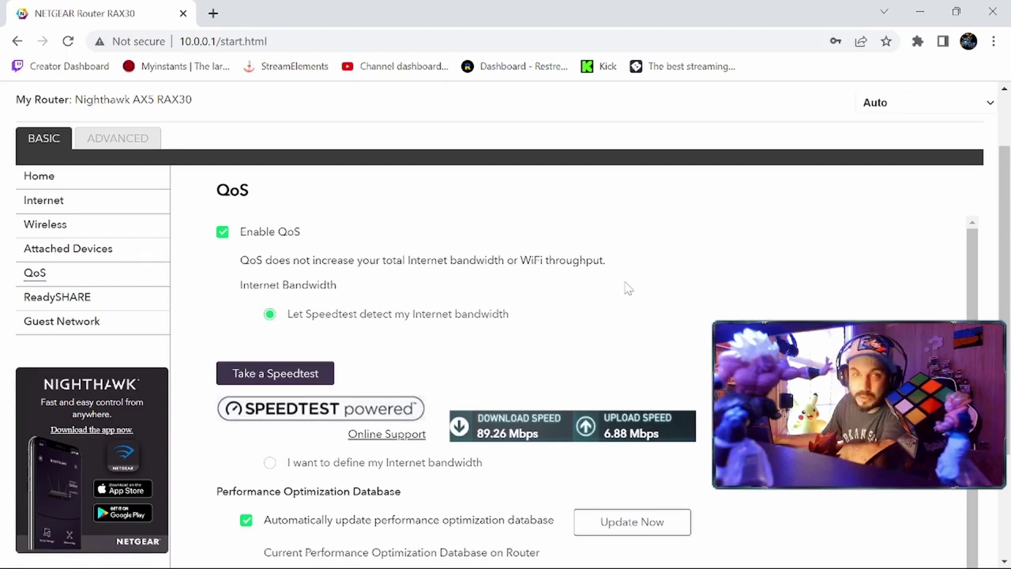
scroll(628, 289, "down", 1)
scroll(625, 289, "down", 4)
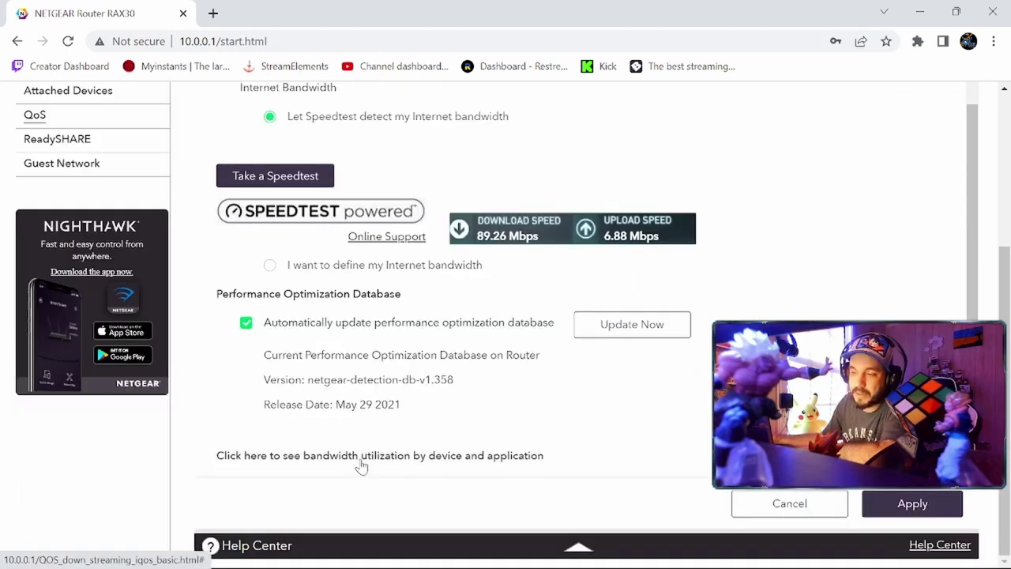
Step: Open the bandwidth utilization list and edit the wired XBOX at 10.0.0.2
left_click(362, 459)
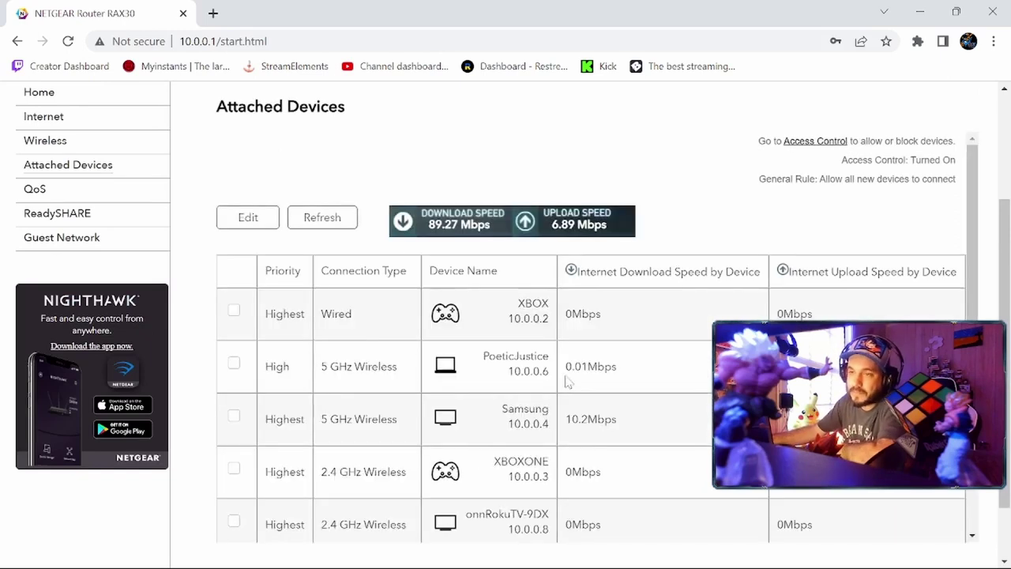
scroll(466, 329, "down", 3)
scroll(220, 312, "up", 3)
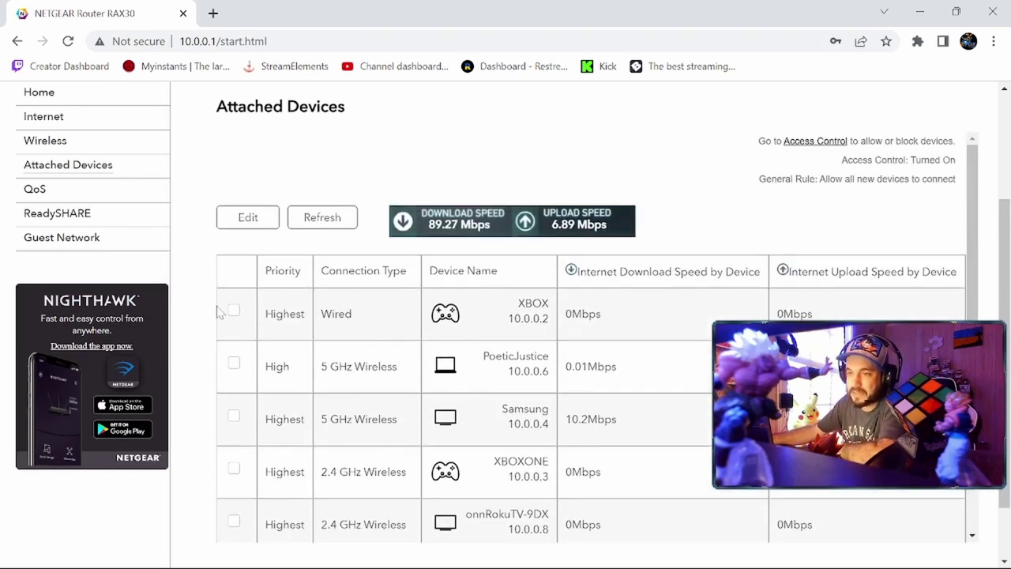
left_click(234, 311)
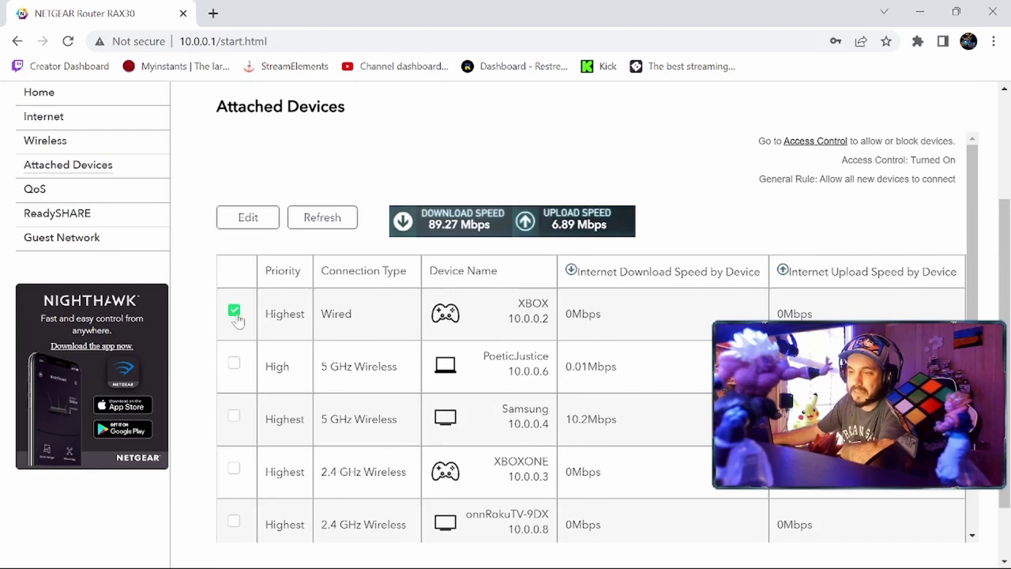
left_click(248, 225)
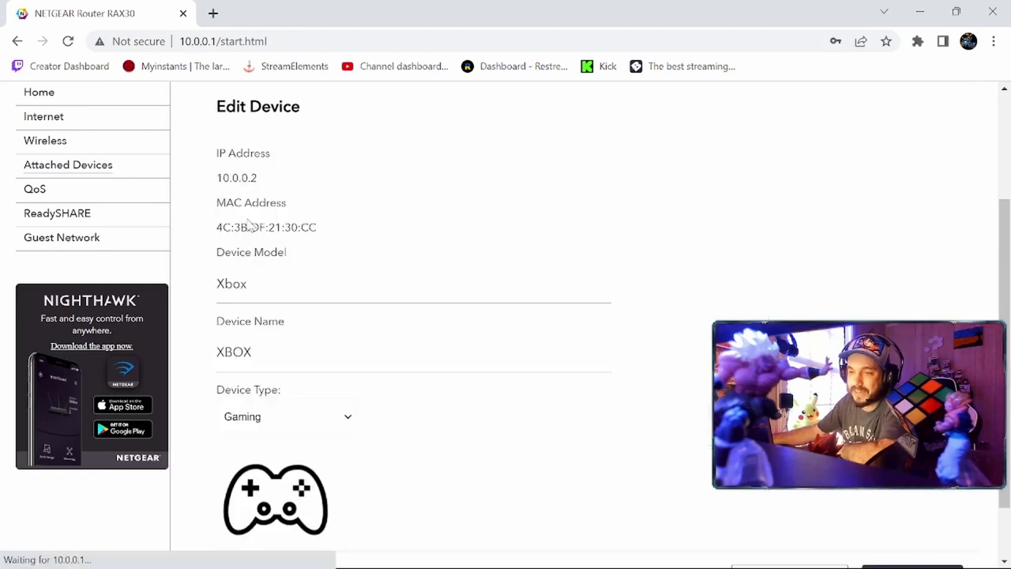
Step: Set the XBOX's device type to Gaming
scroll(513, 324, "down", 2)
left_click(349, 344)
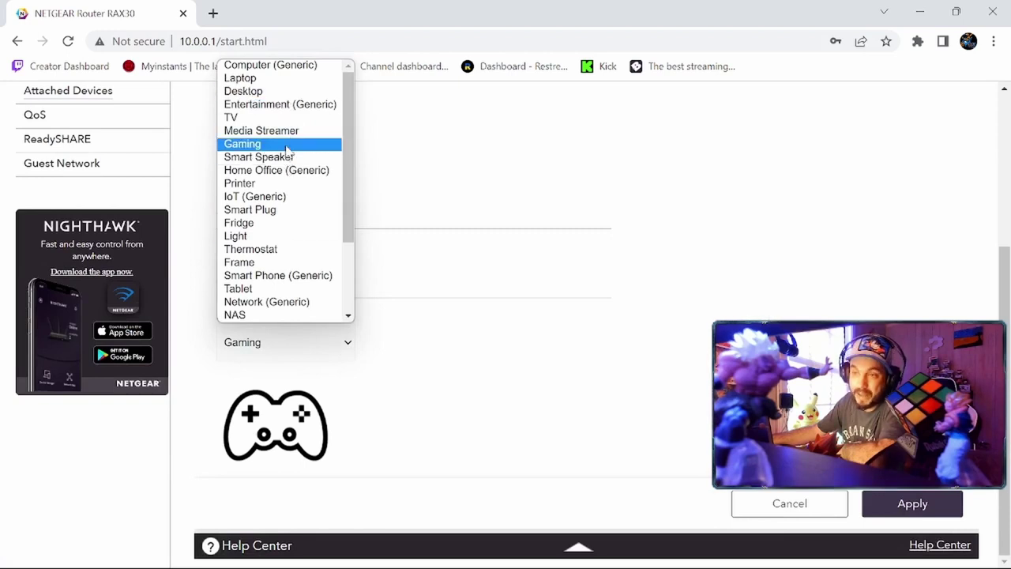
left_click(286, 147)
scroll(446, 465, "up", 3)
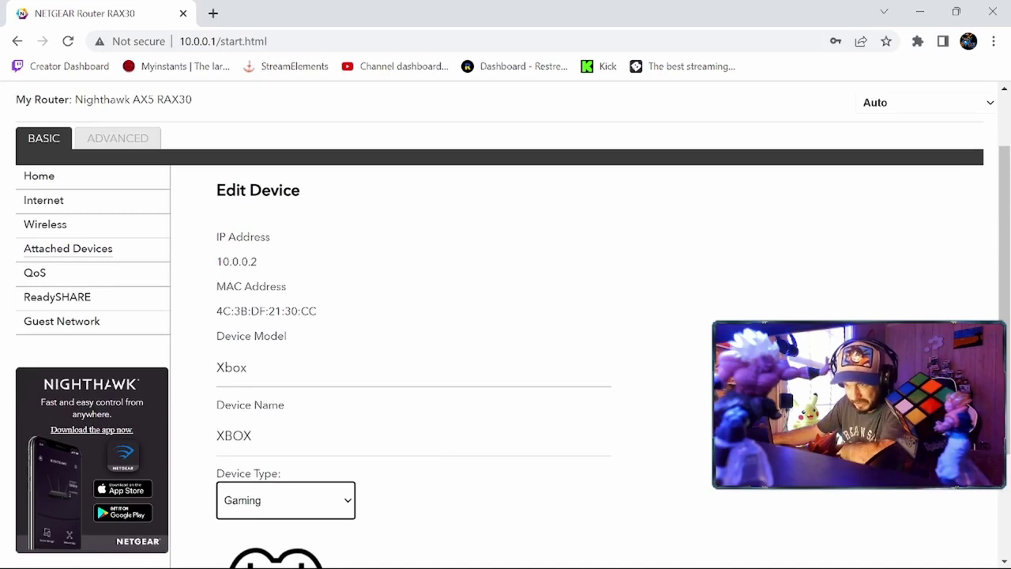
scroll(345, 419, "down", 2)
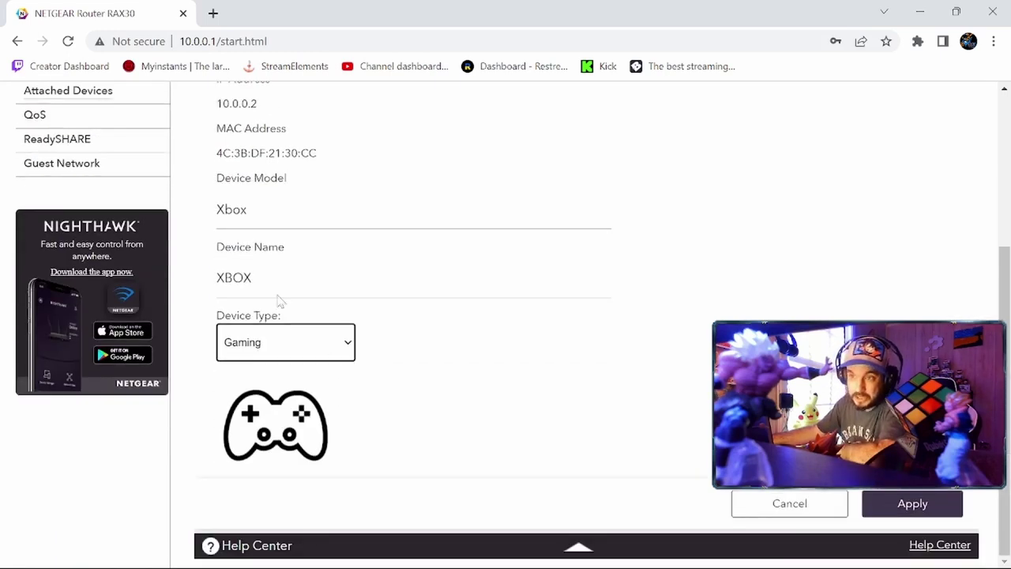
scroll(278, 300, "up", 2)
scroll(303, 385, "down", 2)
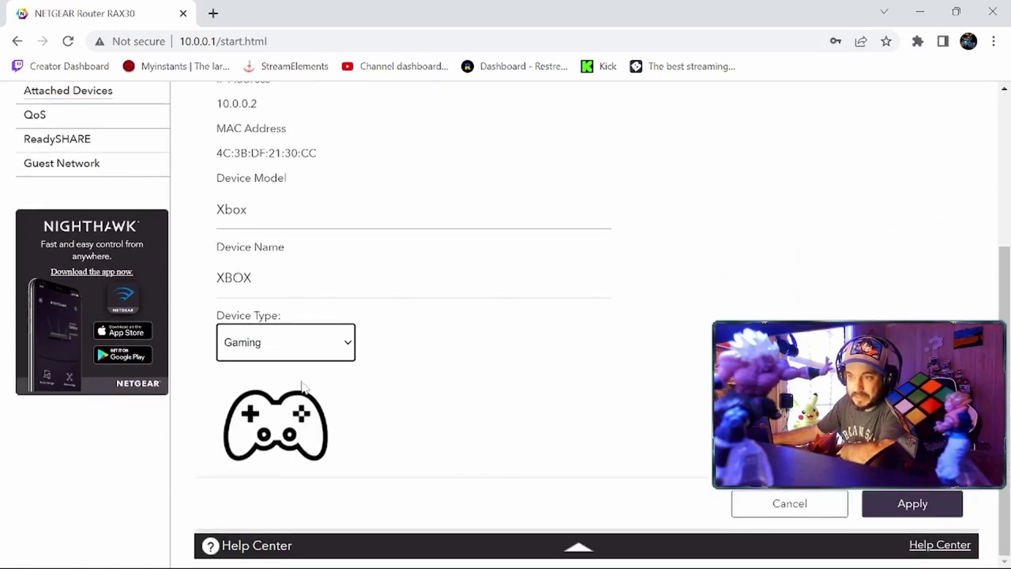
scroll(361, 408, "up", 3)
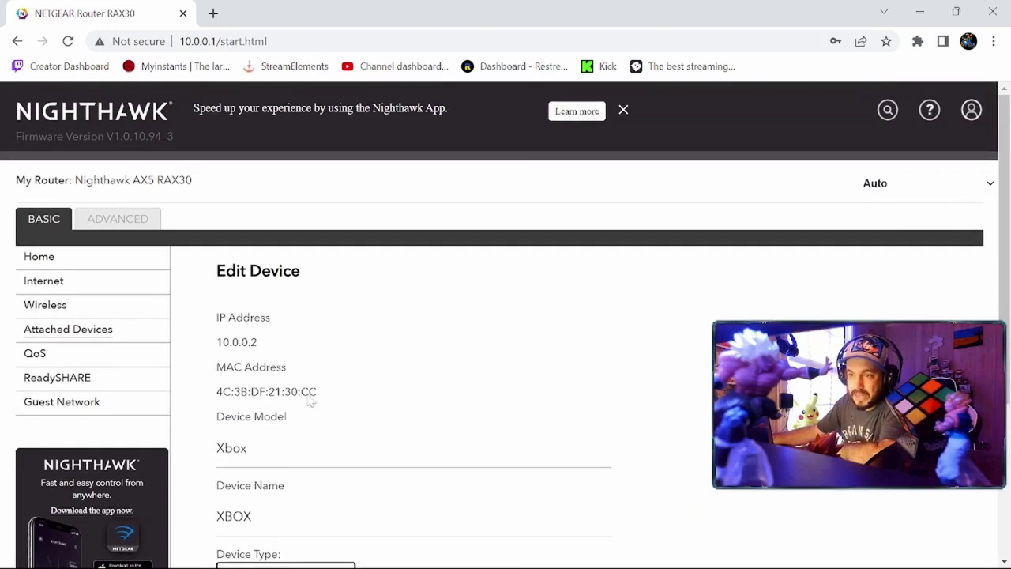
scroll(335, 390, "down", 2)
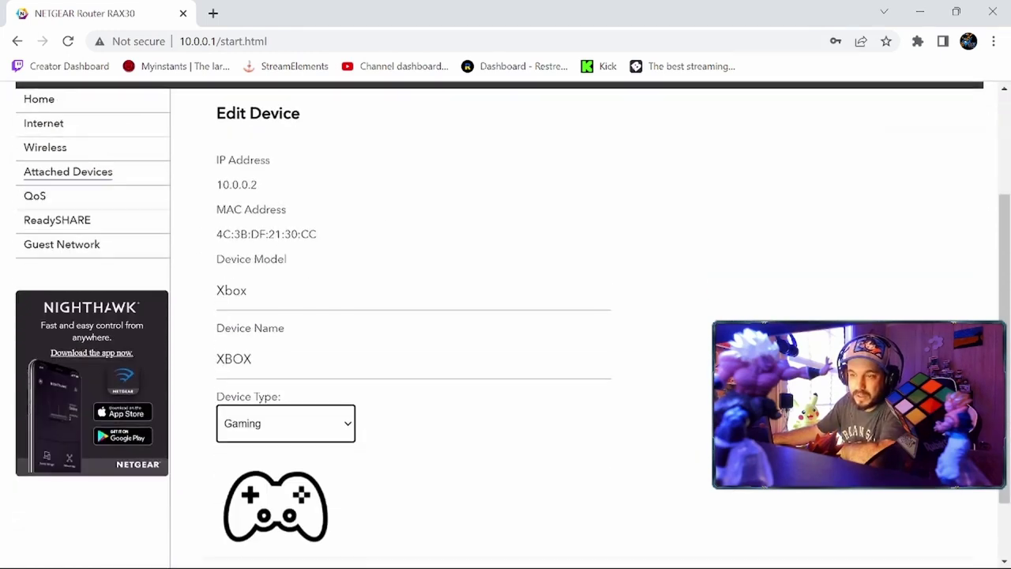
scroll(411, 323, "up", 2)
scroll(158, 431, "down", 2)
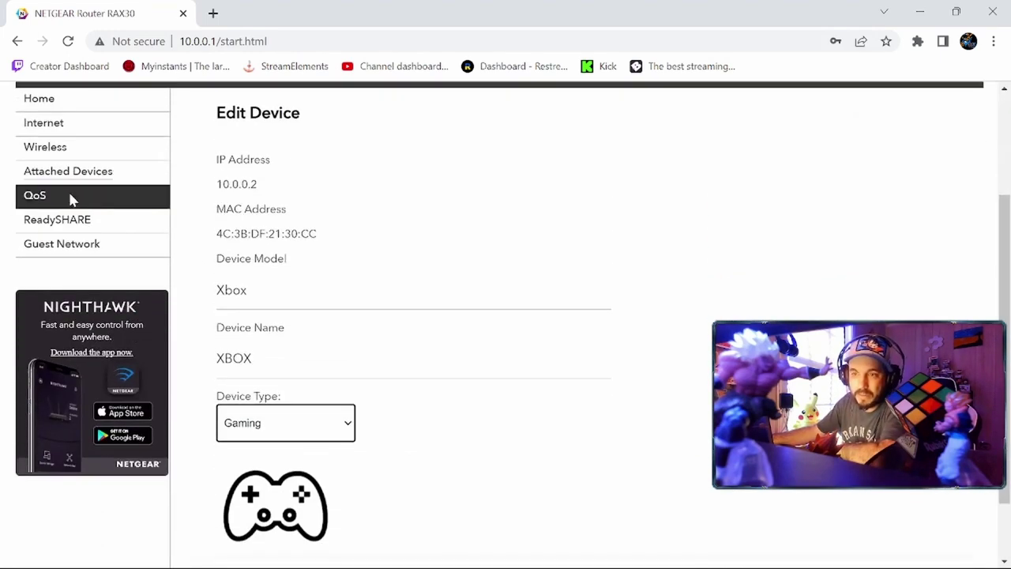
Step: Visit the ReadySHARE page, then switch to the Advanced home page
left_click(71, 215)
left_click(150, 213)
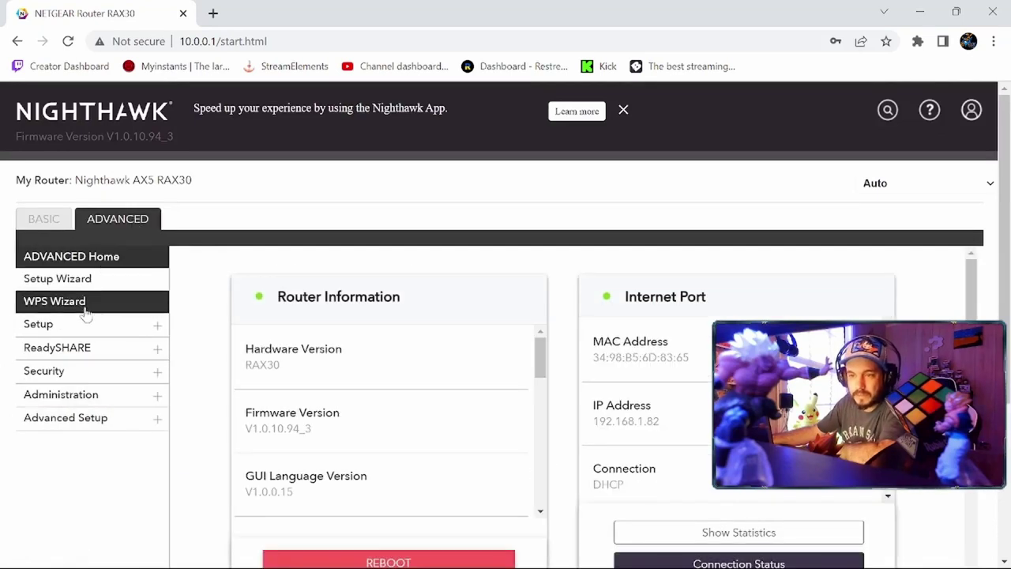
scroll(368, 277, "down", 8)
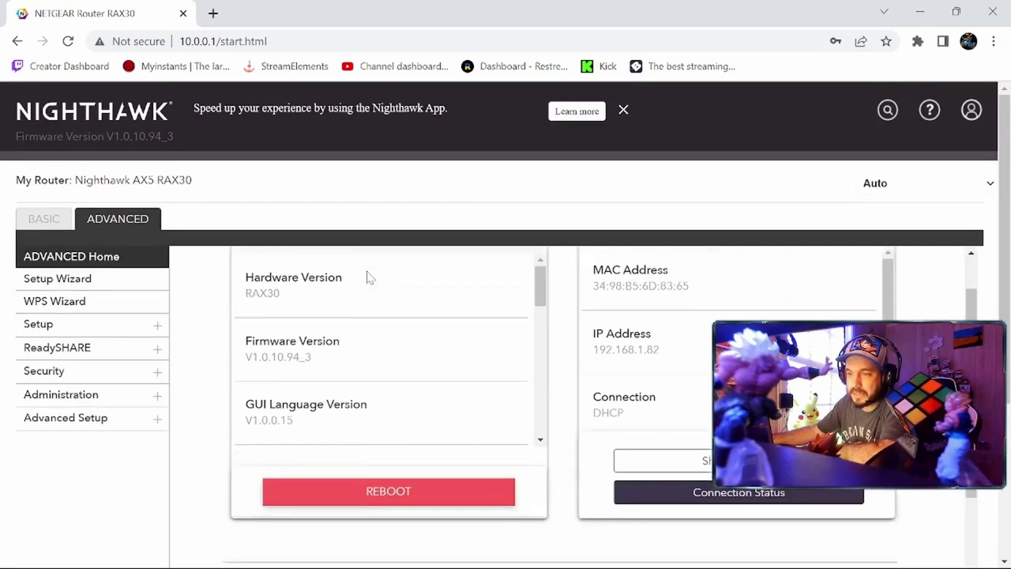
scroll(395, 406, "up", 3)
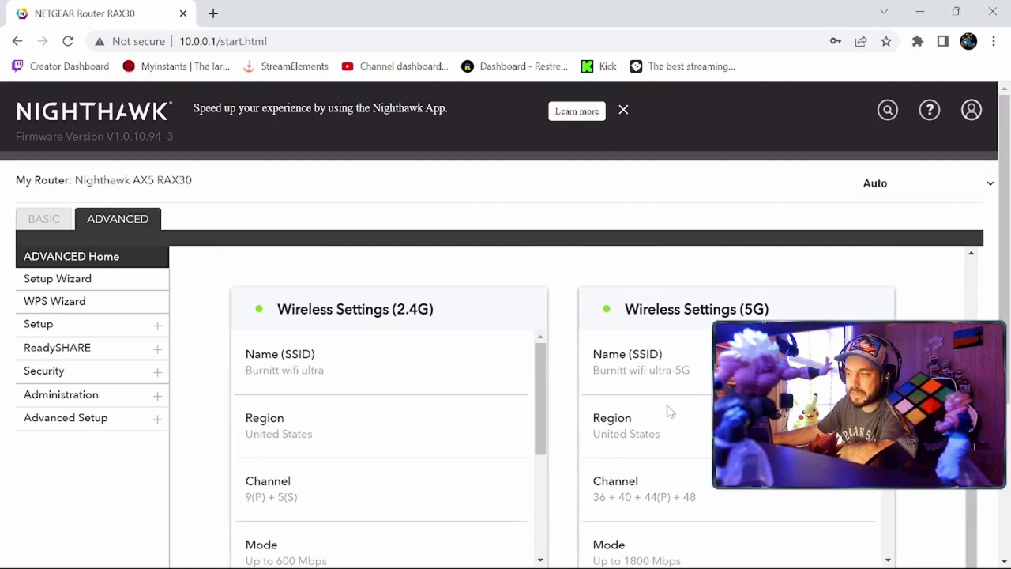
scroll(458, 451, "down", 2)
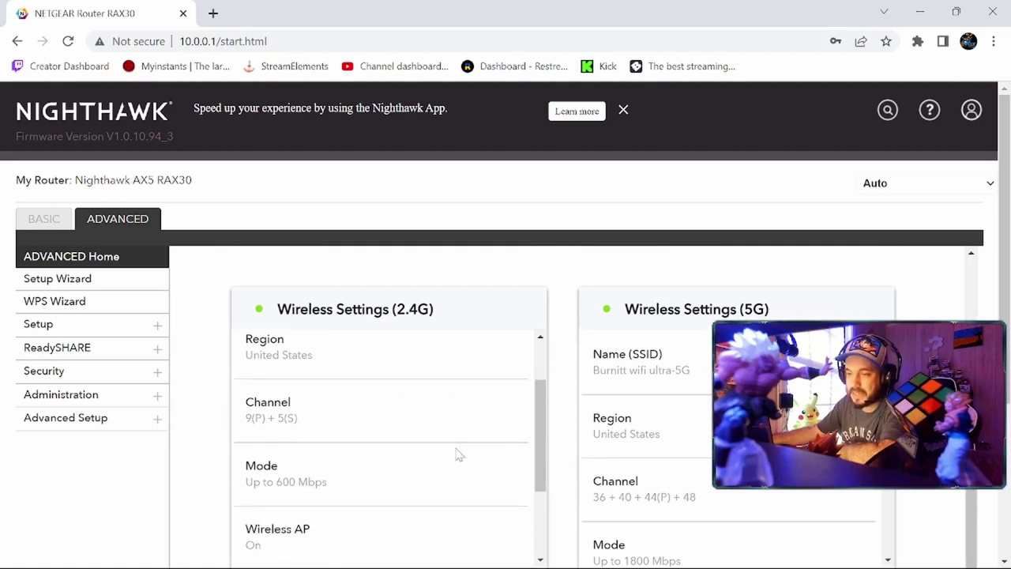
scroll(648, 442, "down", 3)
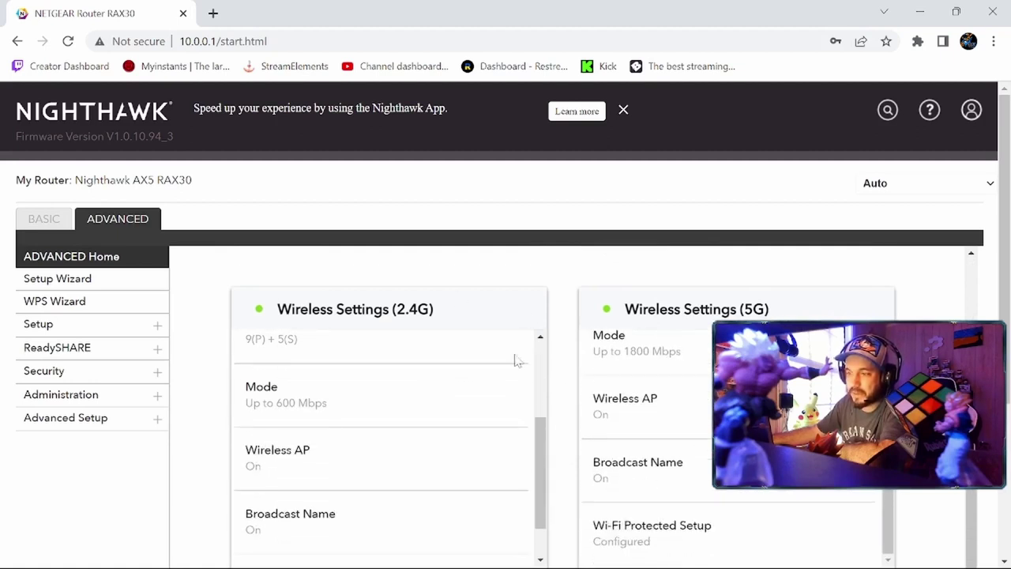
Step: Scroll through the wireless and guest cards showing both bands on at 600 and 1800 Mbps
scroll(438, 387, "down", 5)
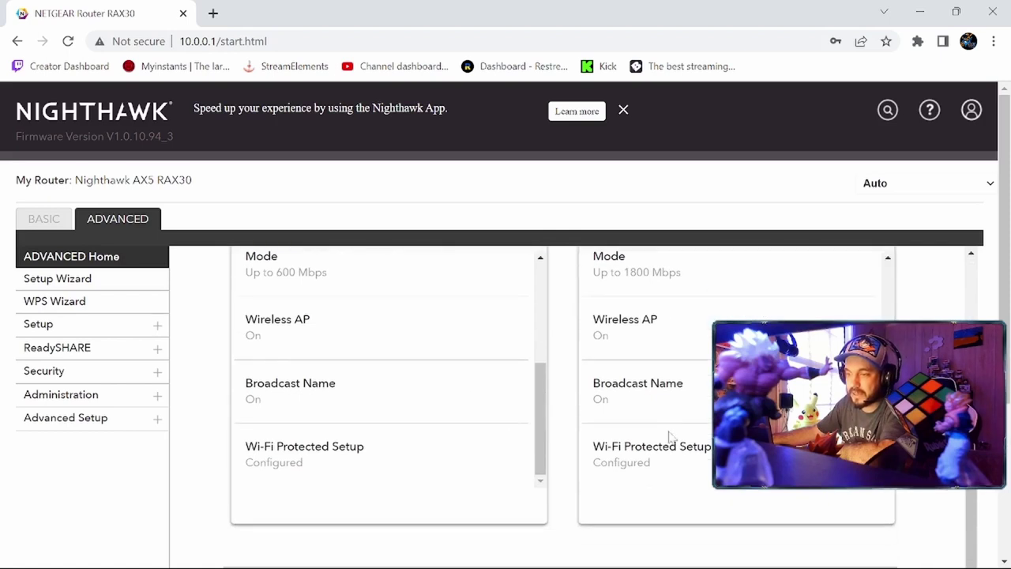
scroll(670, 435, "down", 2)
scroll(671, 364, "up", 1)
scroll(671, 367, "down", 1)
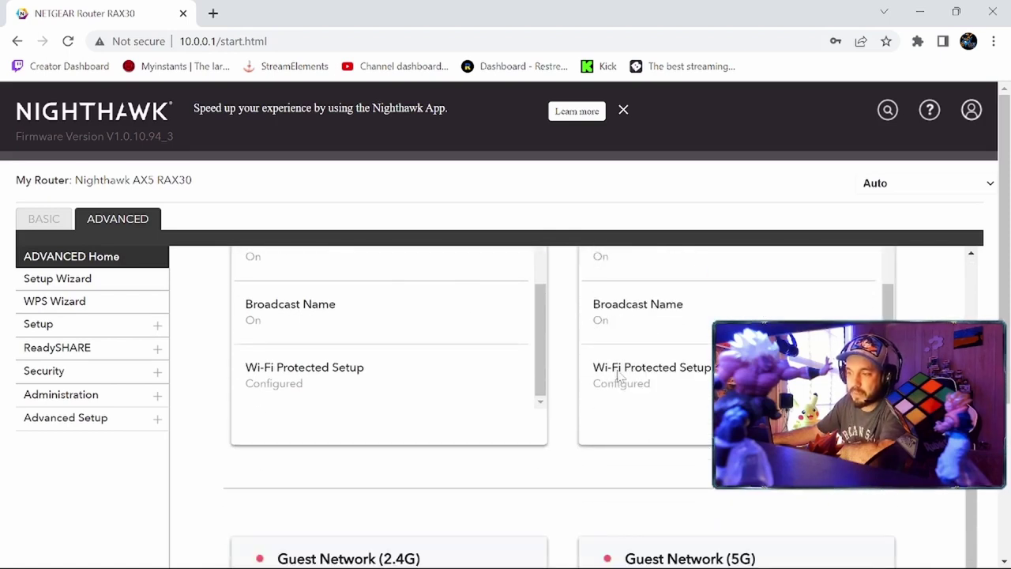
scroll(515, 415, "down", 1)
scroll(514, 415, "down", 5)
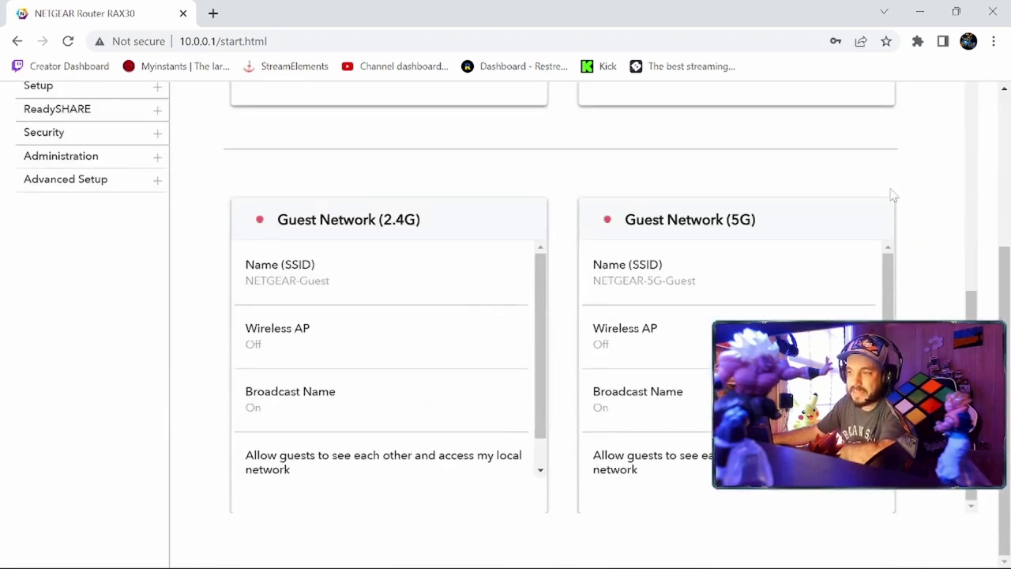
scroll(330, 316, "down", 1)
scroll(695, 351, "down", 1)
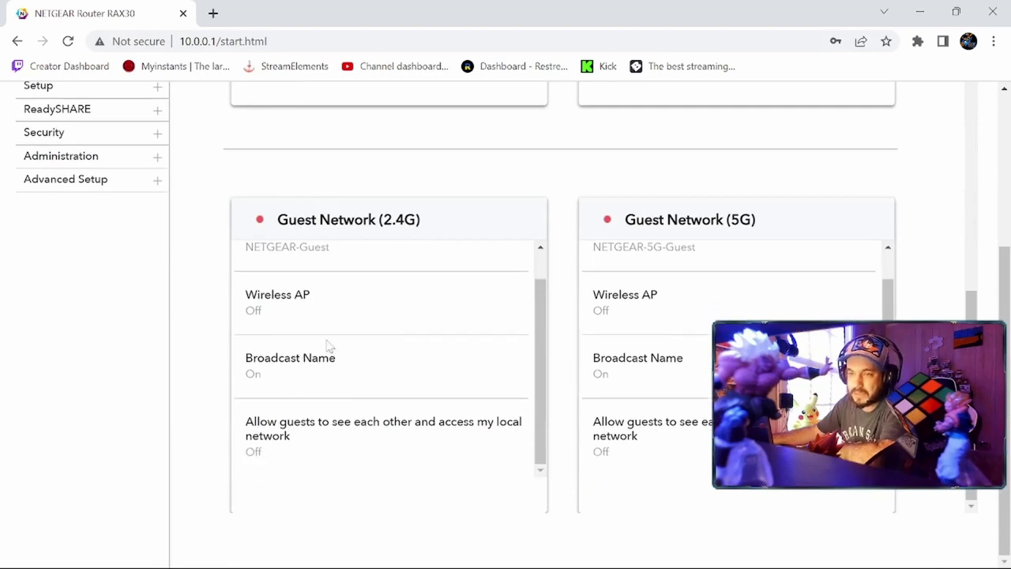
scroll(329, 345, "up", 1)
scroll(226, 232, "up", 6)
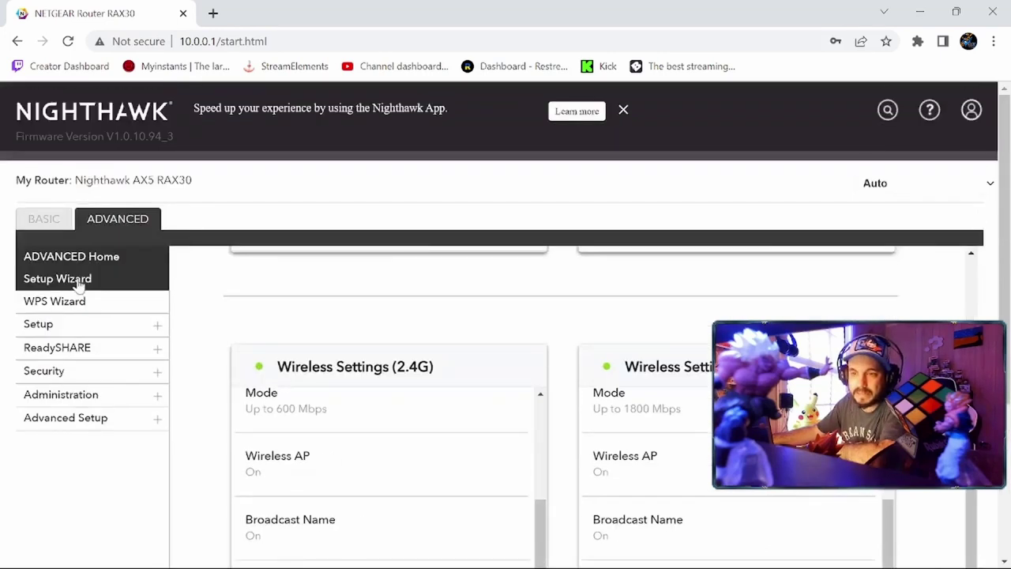
Step: Tour the Setup Wizard, WPS Wizard and BASIC Home, arriving at WAN Setup with NAT Filtering Secured
left_click(78, 286)
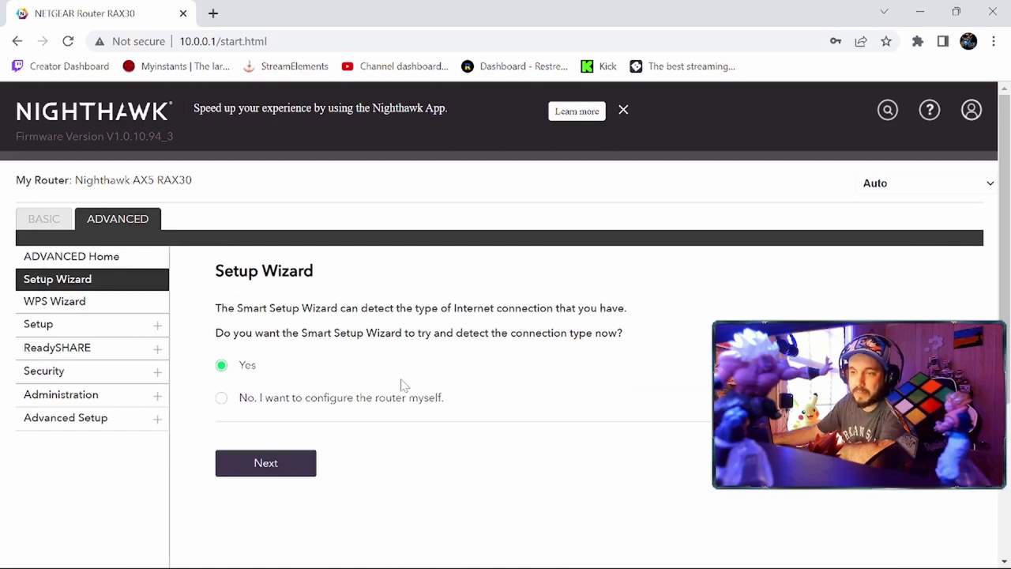
left_click(68, 303)
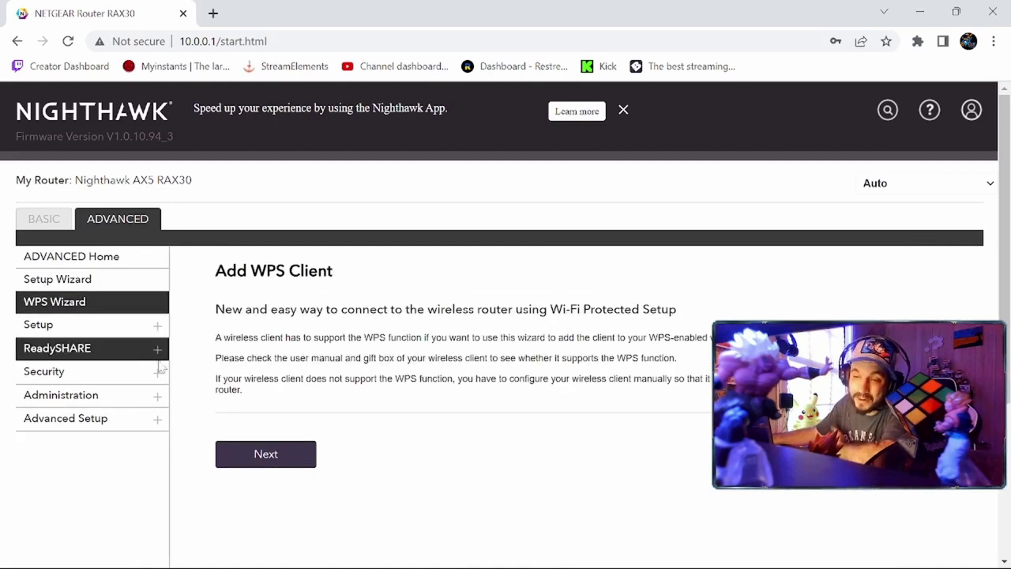
left_click(45, 220)
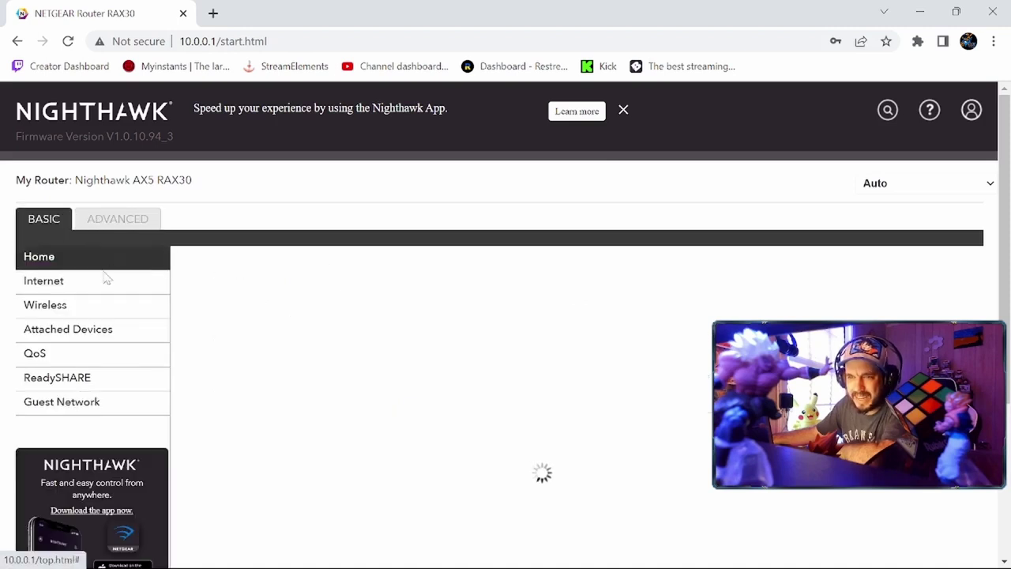
left_click(79, 261)
scroll(489, 332, "down", 2)
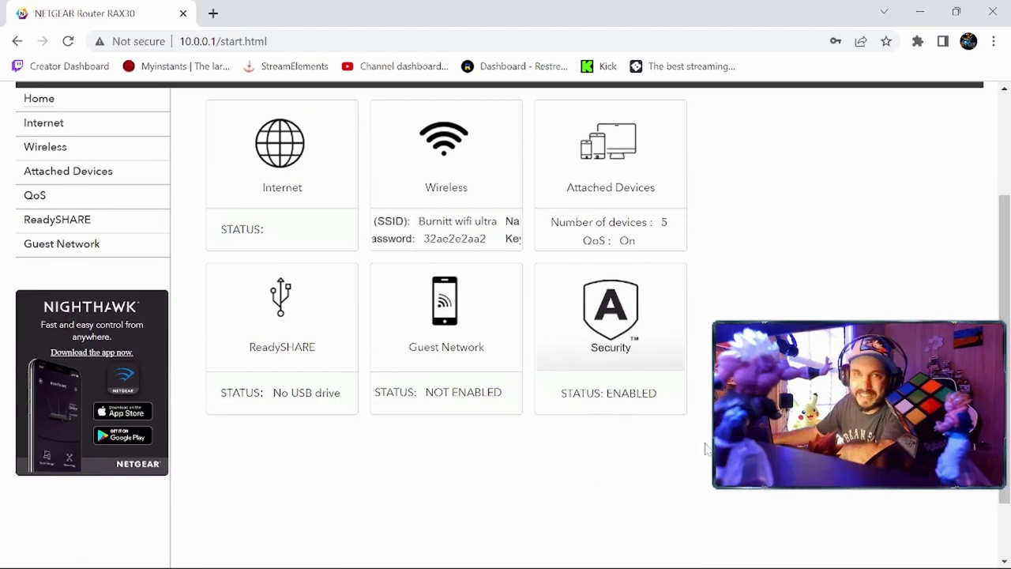
scroll(334, 237, "up", 2)
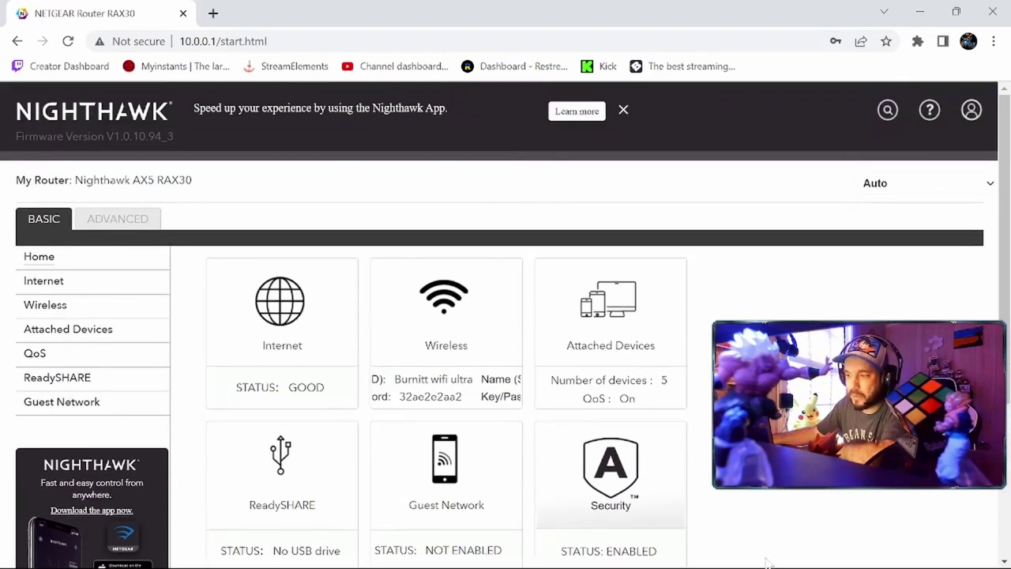
scroll(642, 385, "down", 1)
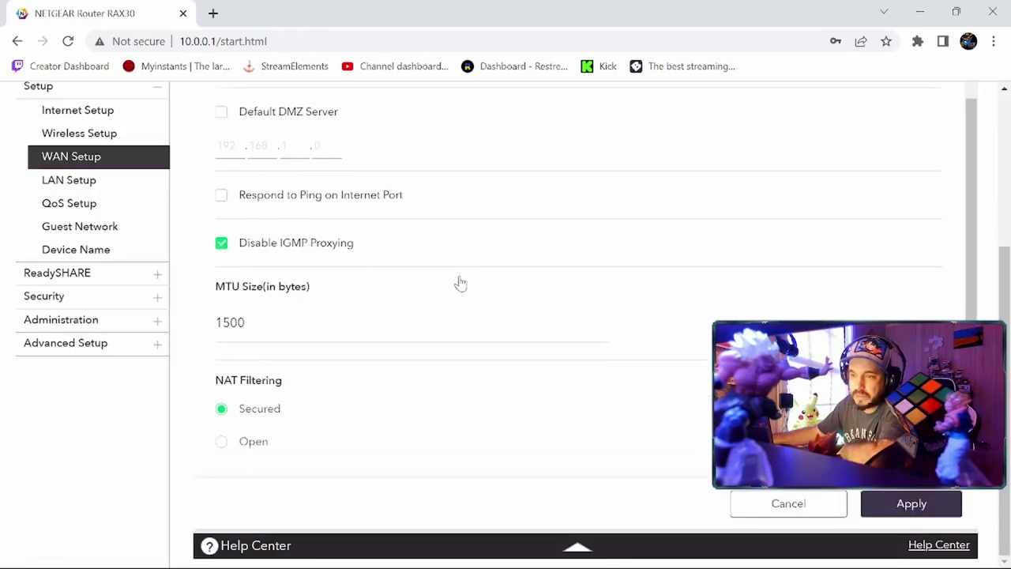
scroll(431, 293, "down", 1)
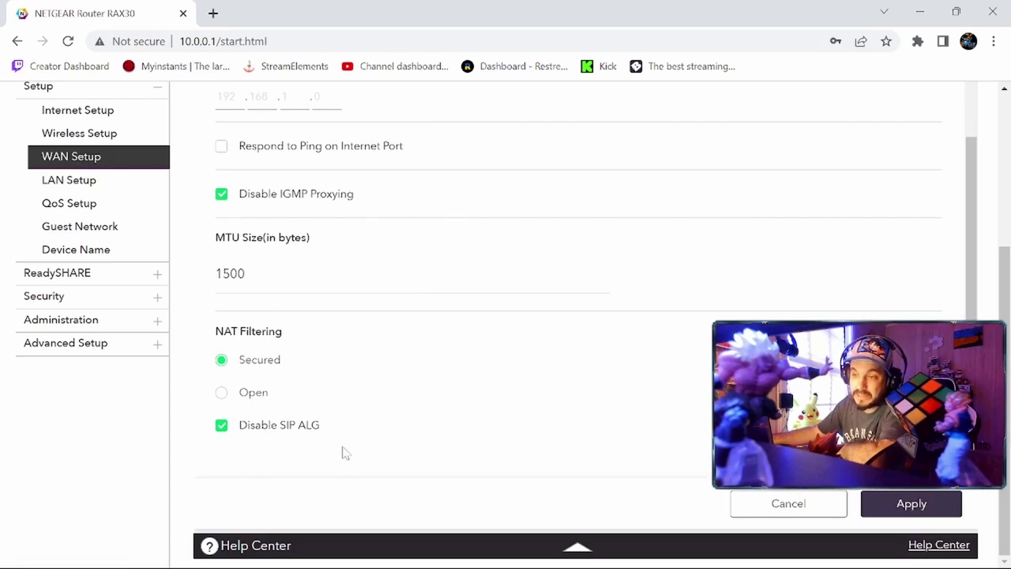
Step: Switch WAN NAT Filtering from Secured to Open and apply the change
scroll(277, 392, "up", 1)
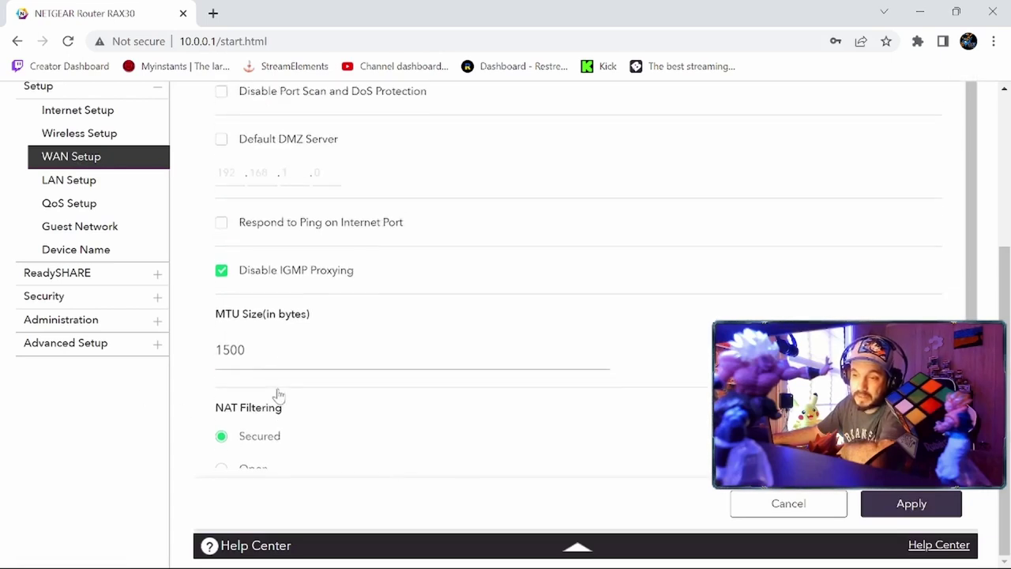
scroll(277, 393, "down", 1)
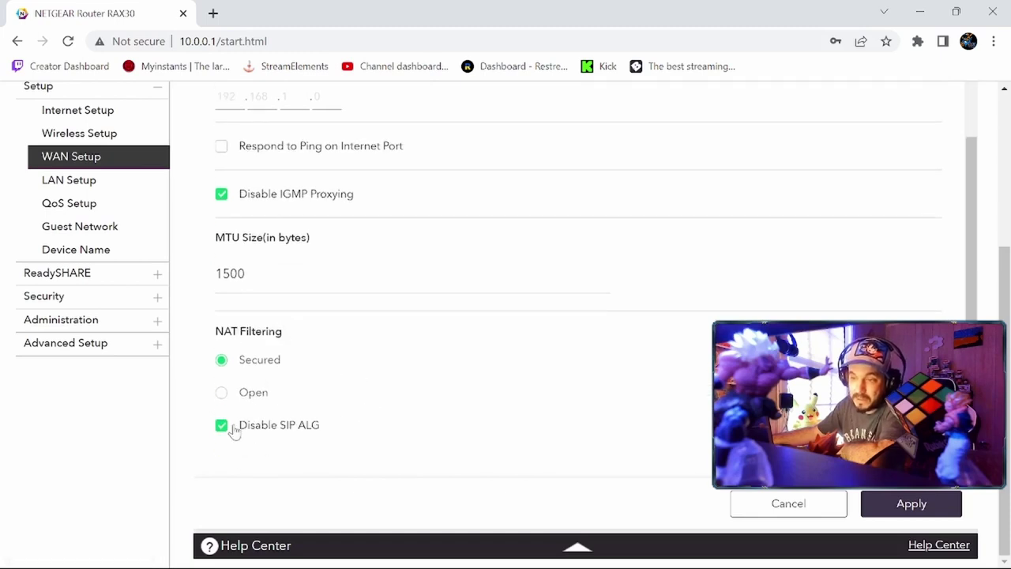
scroll(266, 395, "up", 1)
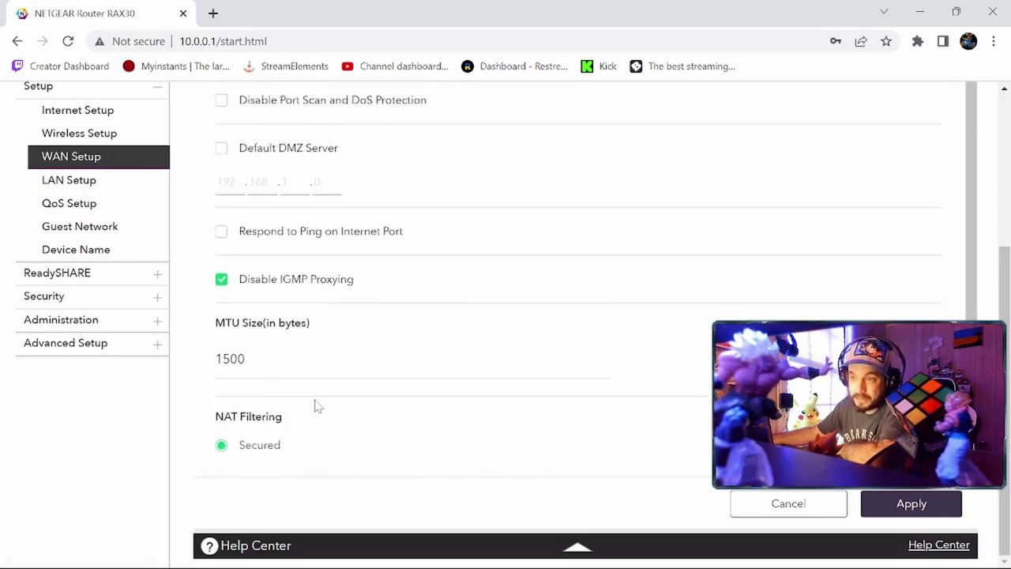
scroll(314, 405, "up", 3)
scroll(368, 410, "down", 1)
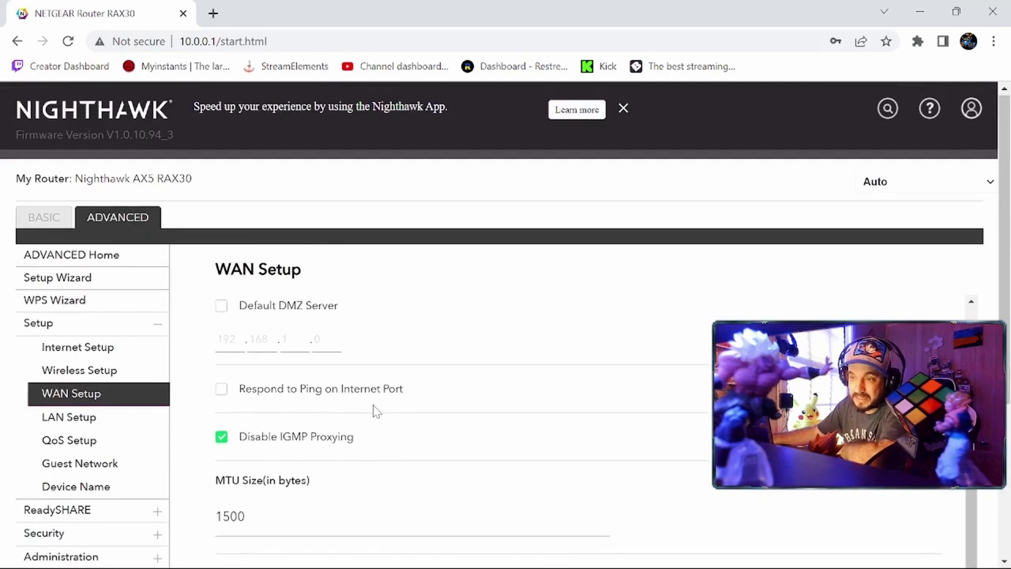
scroll(334, 429, "down", 3)
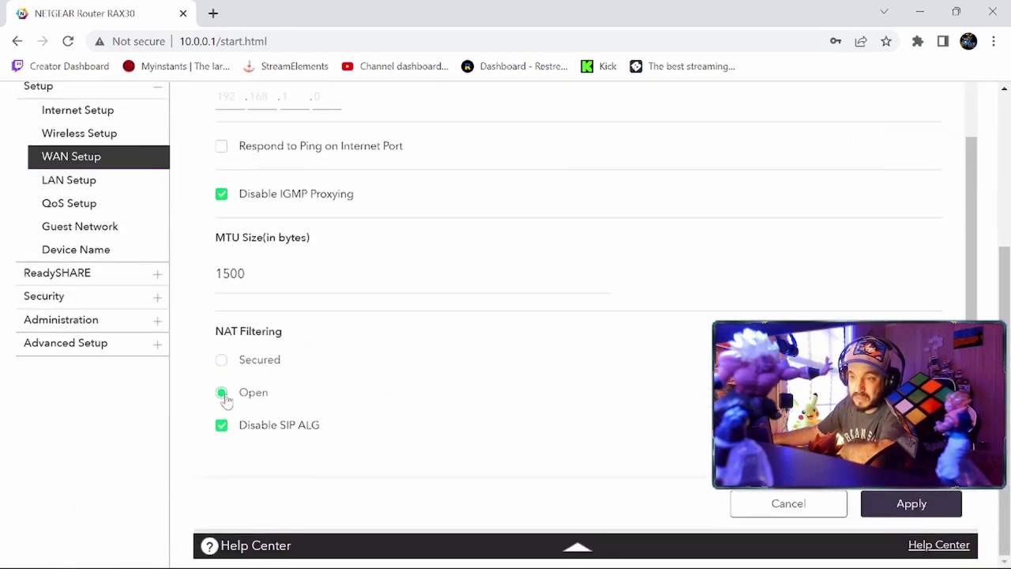
left_click(911, 504)
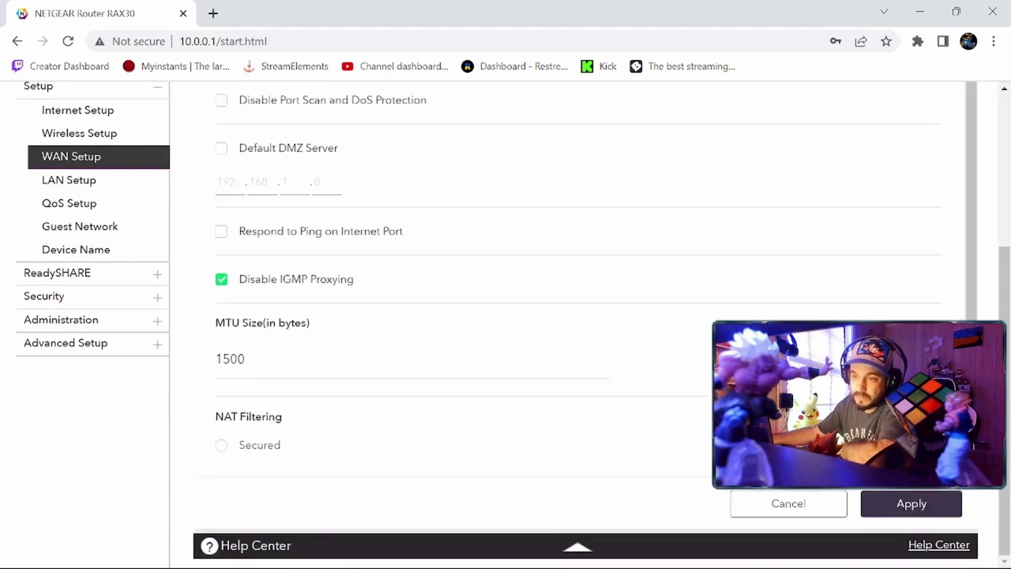
scroll(396, 364, "down", 1)
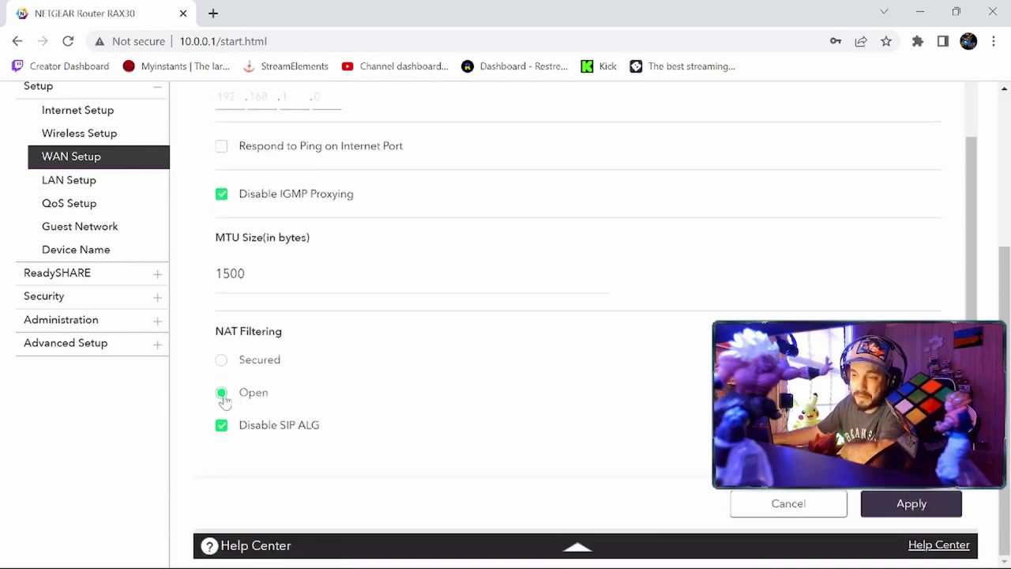
Step: Open LAN Setup, then Access Control listing five connected devices as Allowed
left_click(93, 178)
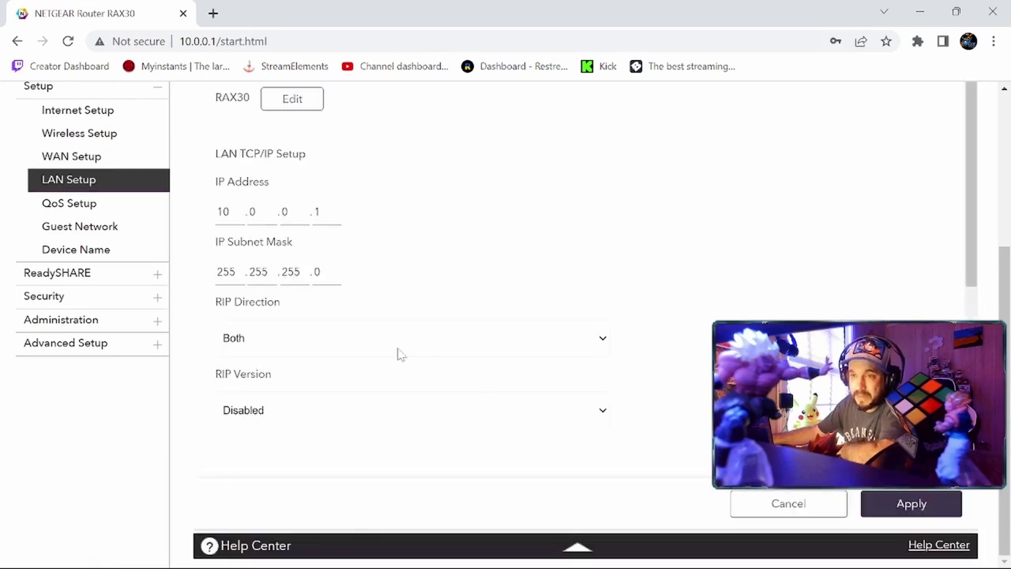
scroll(207, 233, "up", 3)
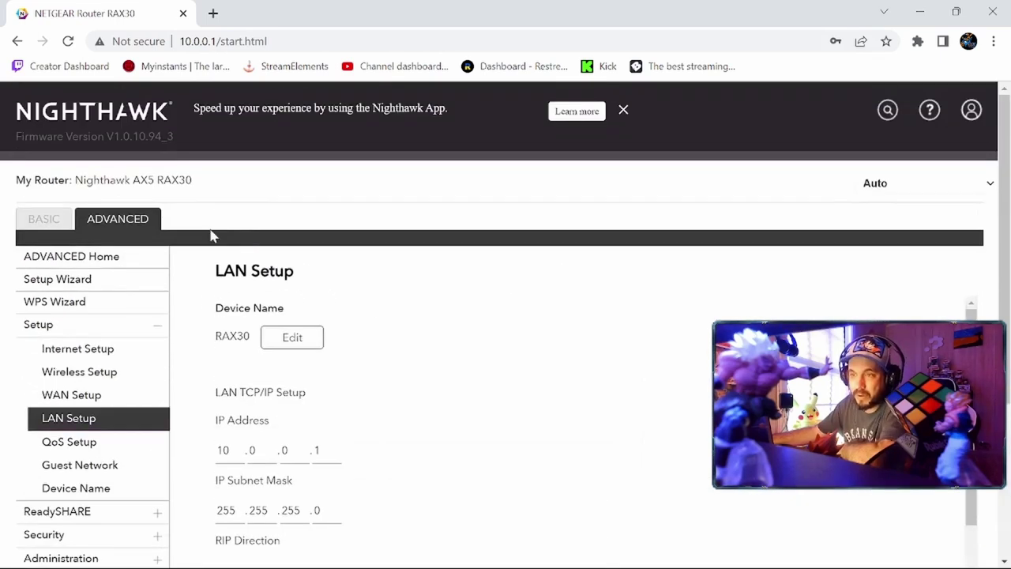
scroll(207, 233, "down", 3)
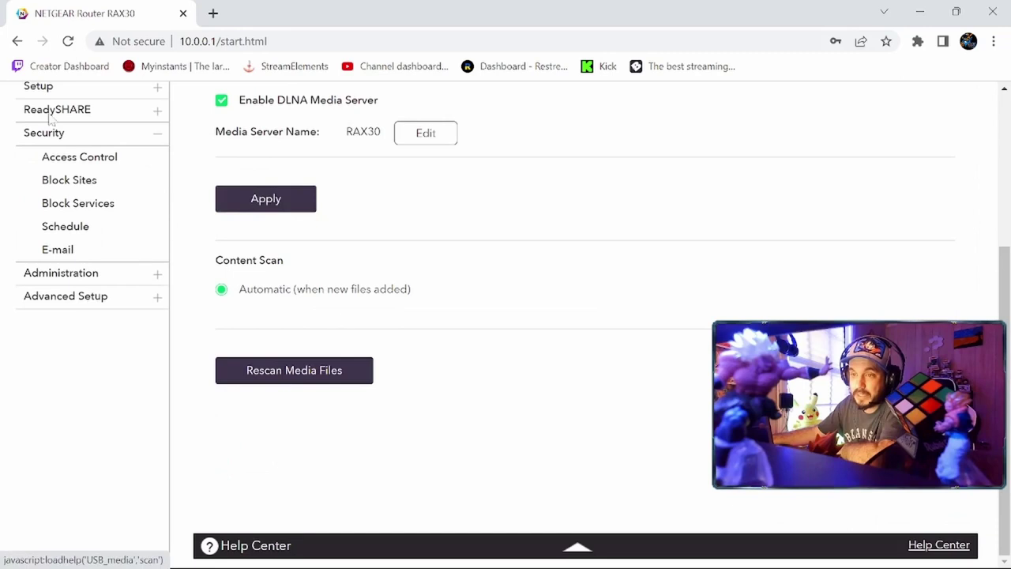
left_click(97, 161)
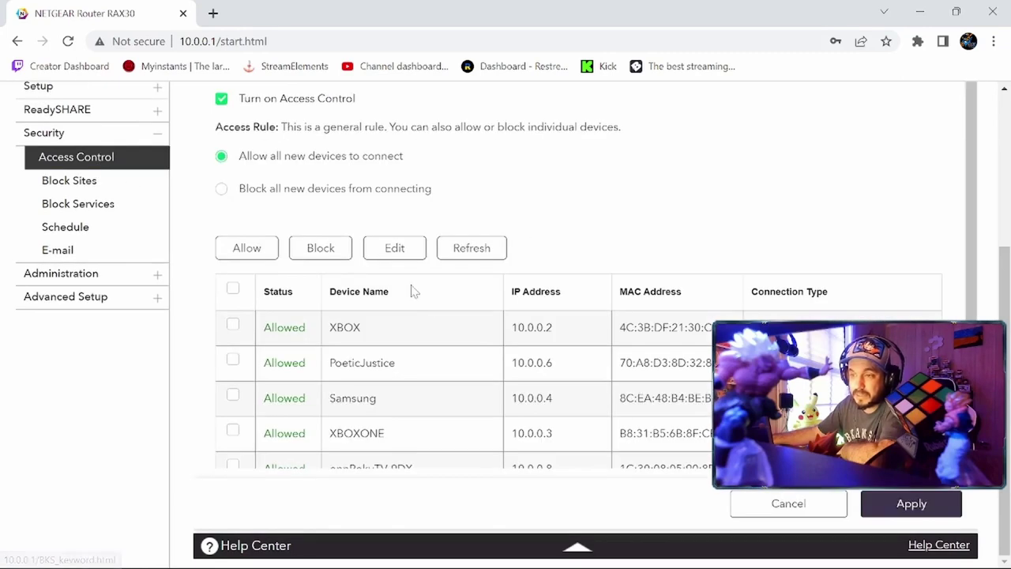
scroll(435, 307, "down", 3)
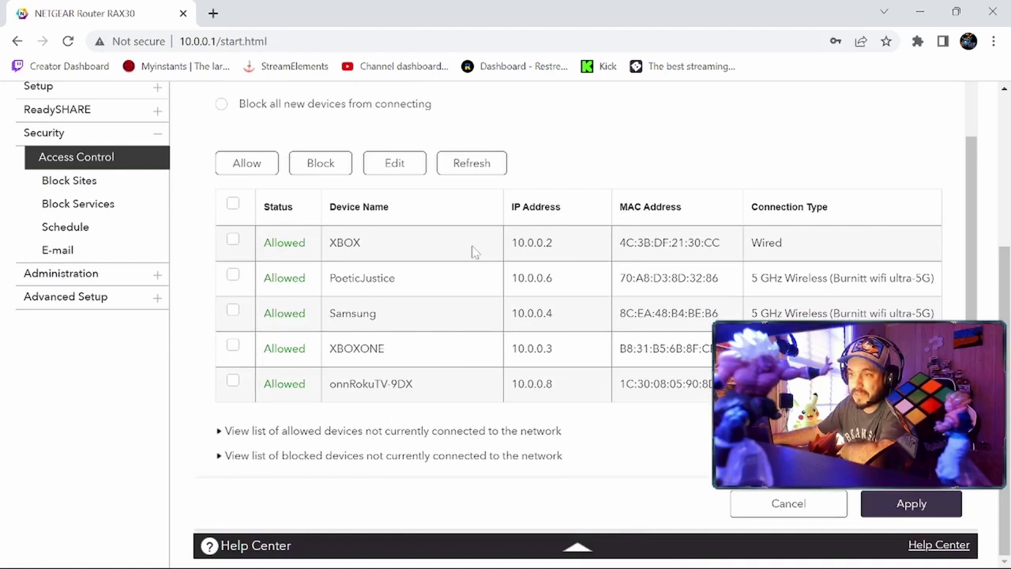
scroll(349, 239, "up", 1)
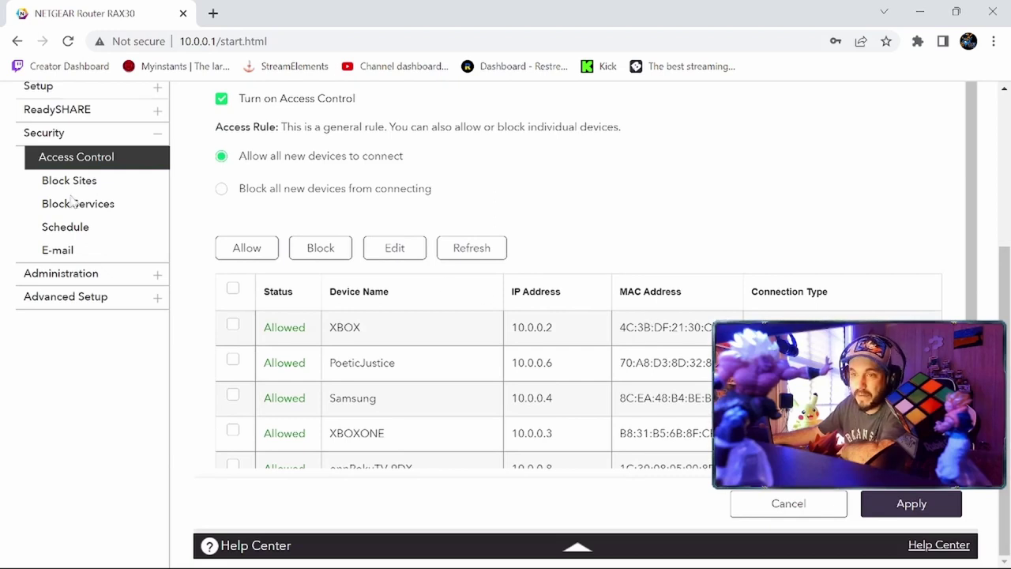
Step: Review the Block Sites and Block Services pages, confirming blocking is set to Never with an empty keyword list
left_click(68, 180)
left_click(77, 202)
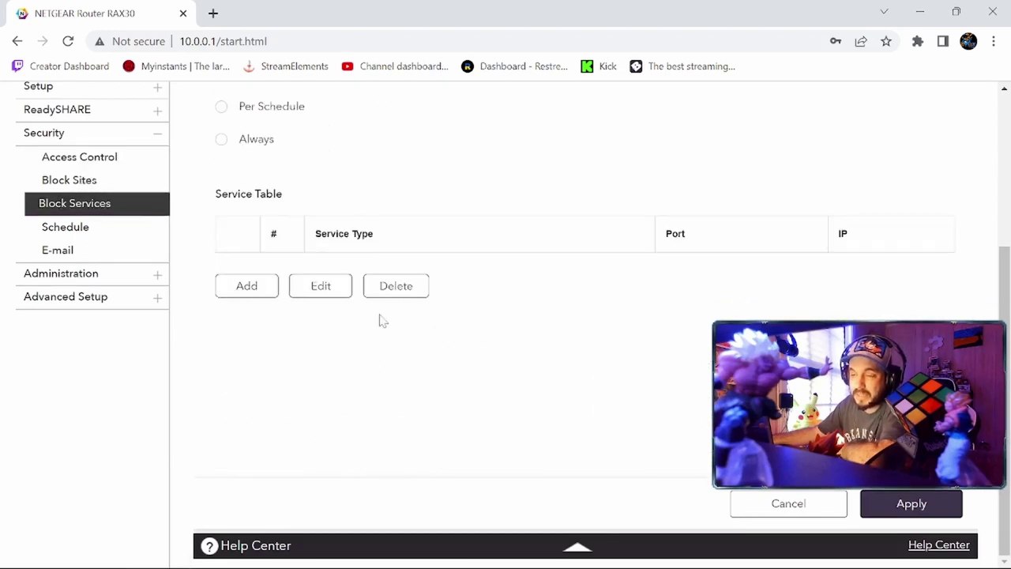
scroll(520, 289, "down", 2)
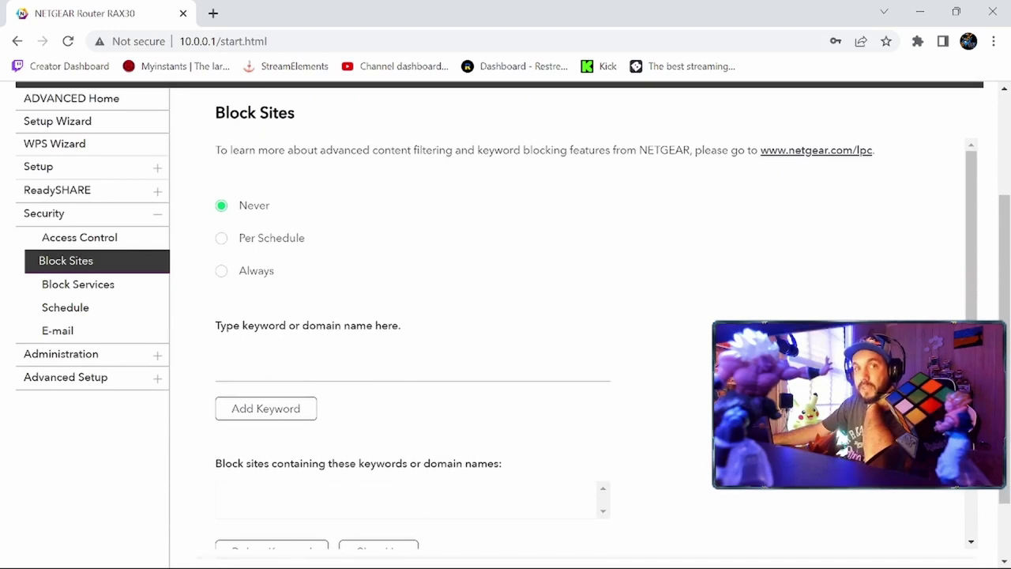
scroll(355, 359, "down", 1)
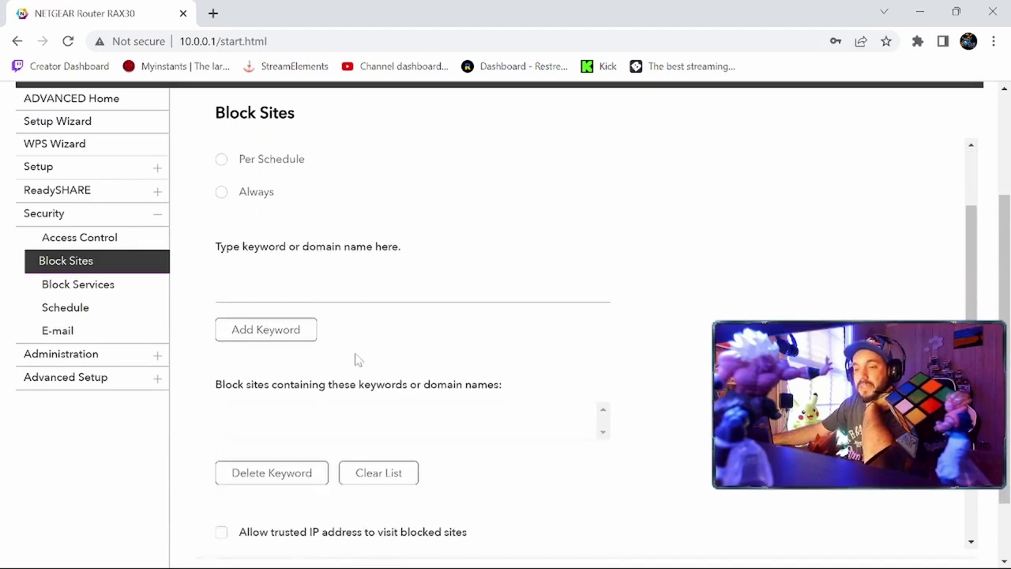
scroll(356, 360, "down", 2)
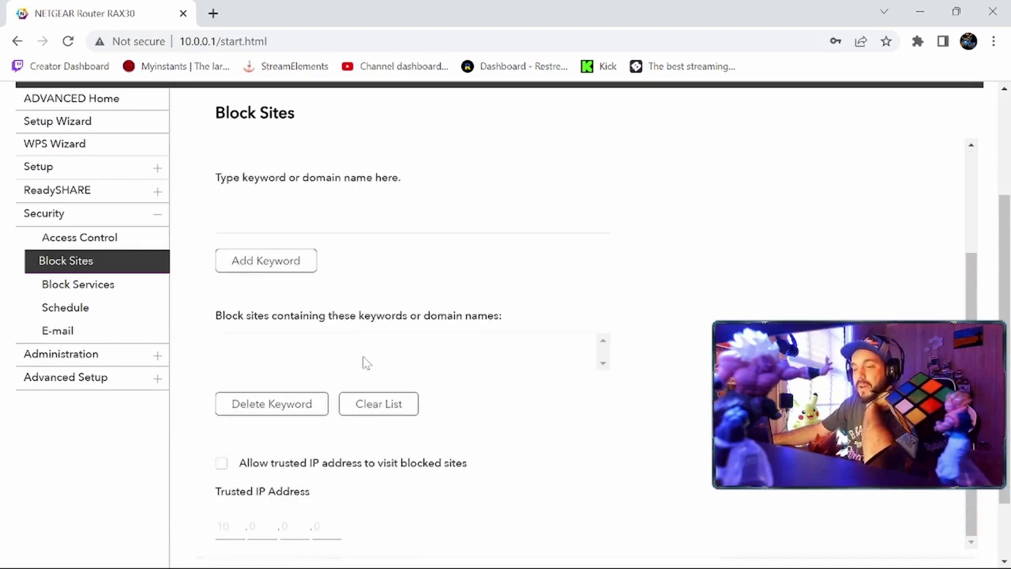